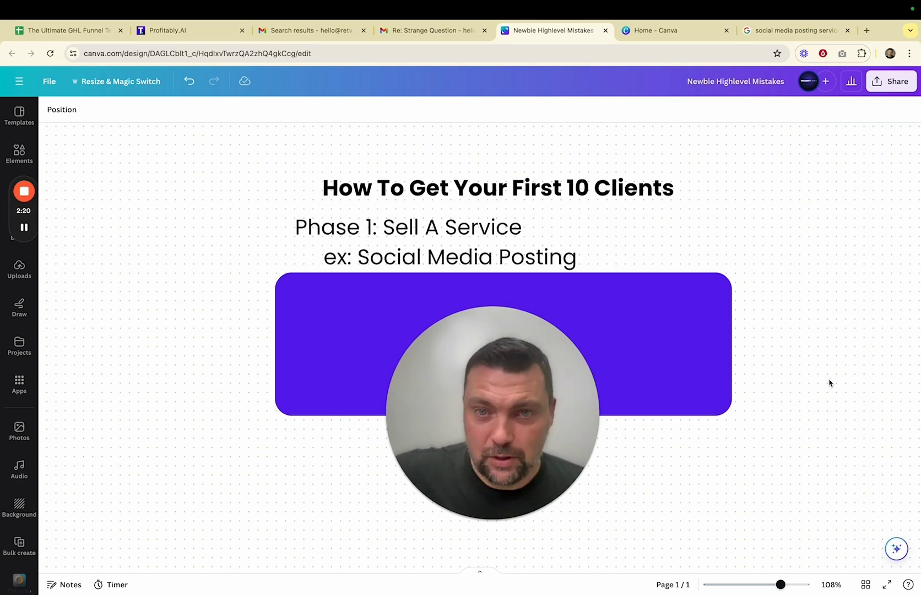
Back in the Google results, open the Smarcomms sponsored ad for a $99/month social media manager
{"action": "left_click", "coordinate": [782, 34]}
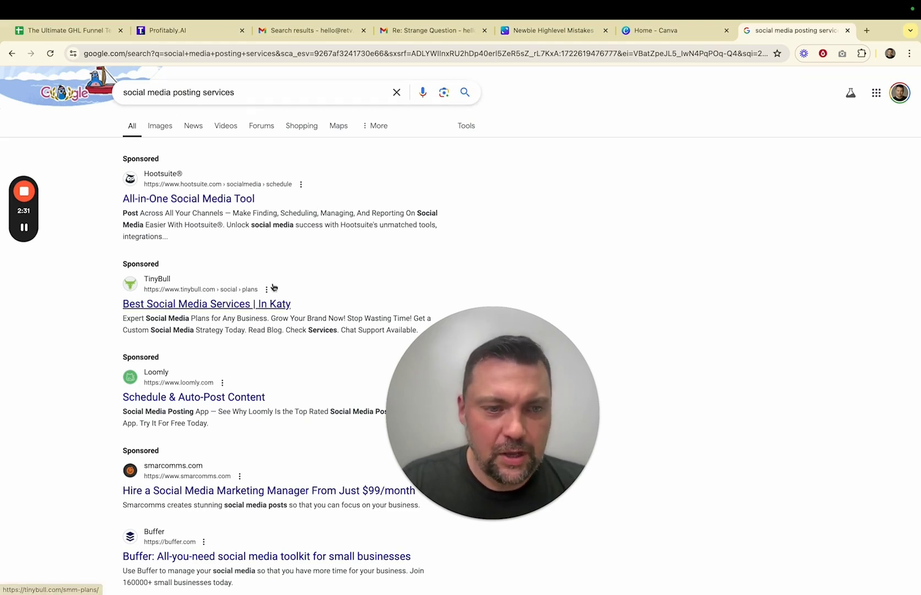
{"action": "scroll", "coordinate": [274, 287], "scroll_direction": "down", "scroll_amount": 4}
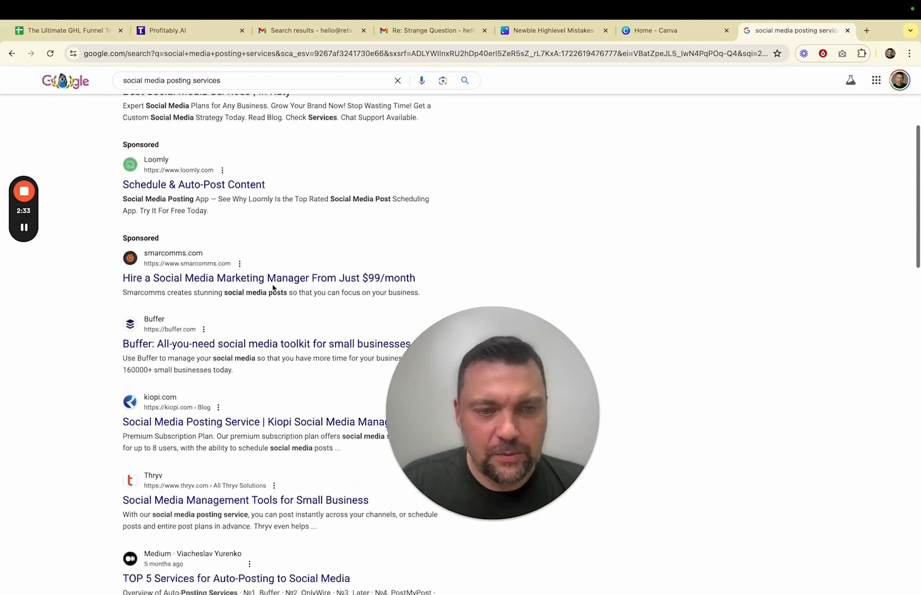
{"action": "scroll", "coordinate": [274, 287], "scroll_direction": "down", "scroll_amount": 1}
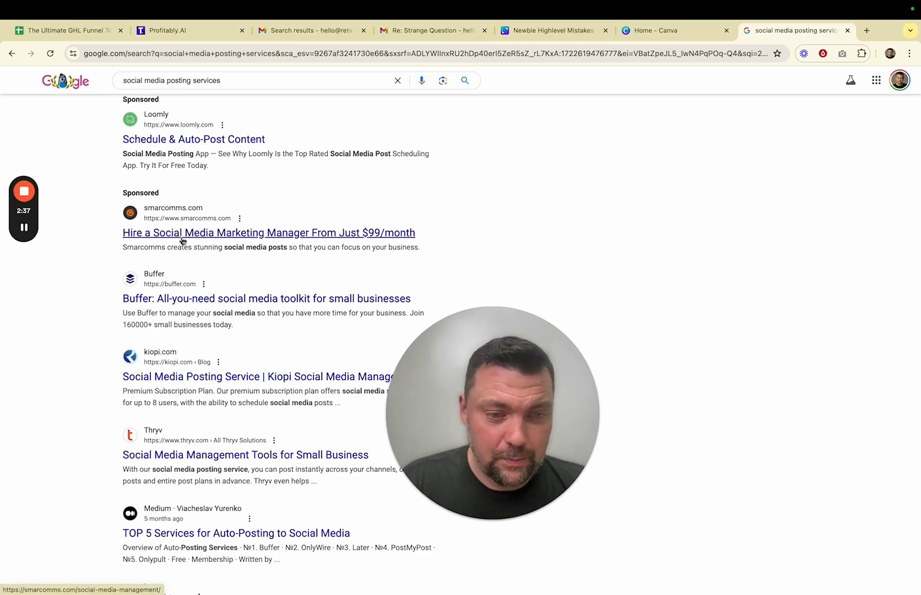
{"action": "scroll", "coordinate": [284, 374], "scroll_direction": "down", "scroll_amount": 4}
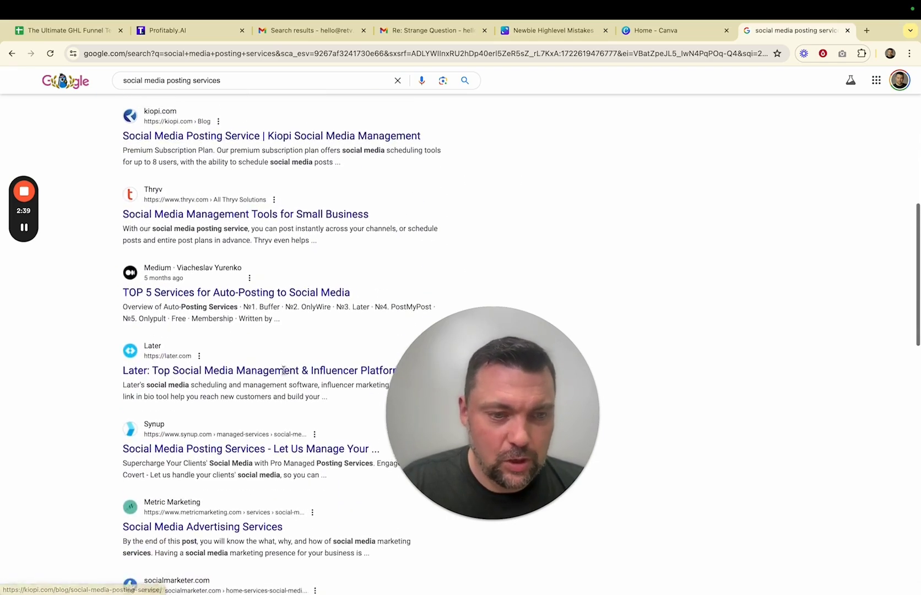
{"action": "scroll", "coordinate": [283, 375], "scroll_direction": "up", "scroll_amount": 3}
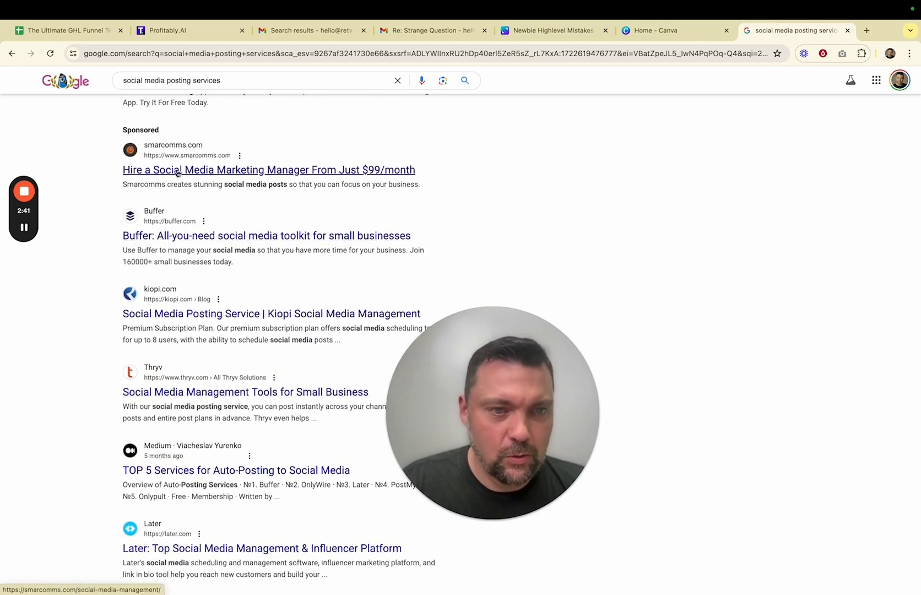
{"action": "left_click", "coordinate": [175, 168]}
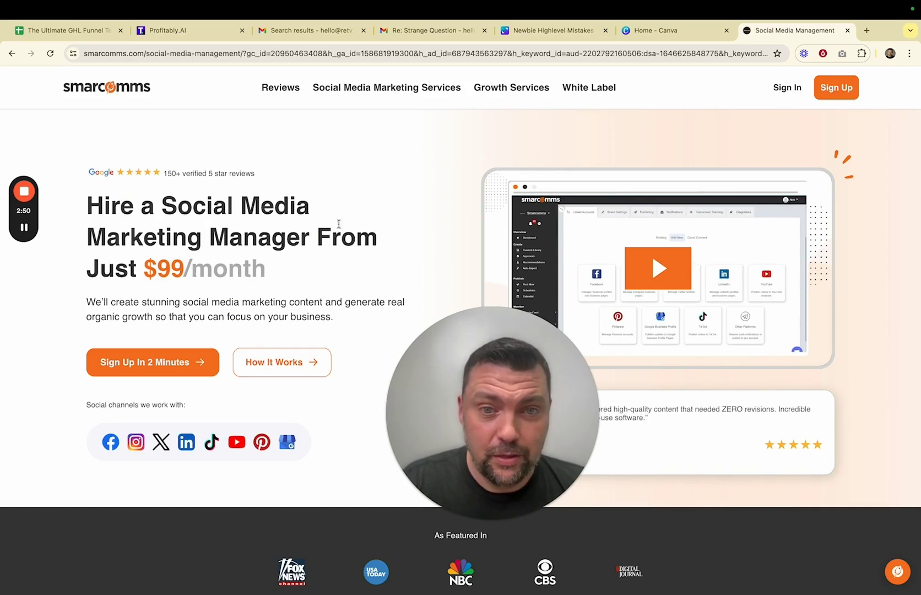
Pick the $99 Basic plan of 10 posts per month and review the other pricing cards
{"action": "scroll", "coordinate": [385, 174], "scroll_direction": "down", "scroll_amount": 2}
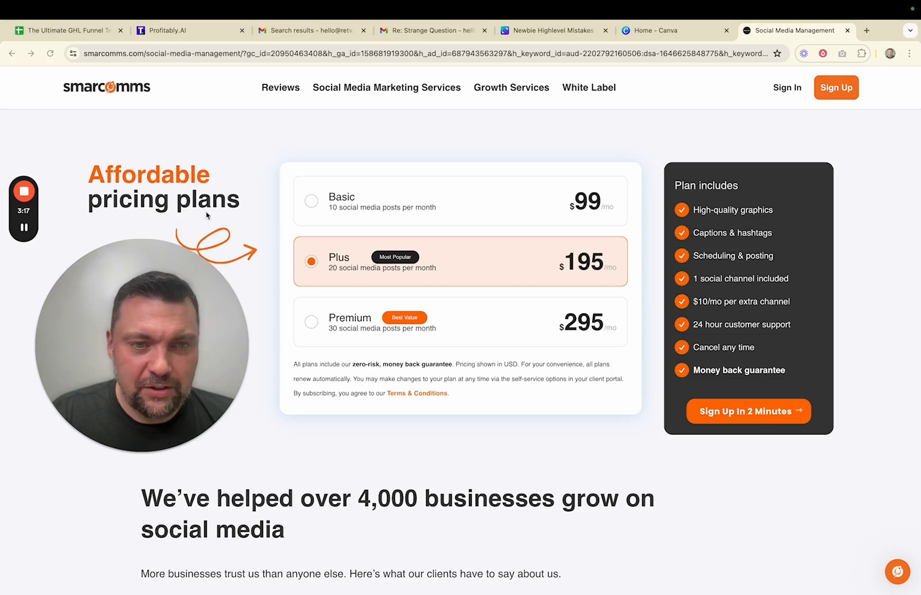
{"action": "left_click", "coordinate": [312, 202]}
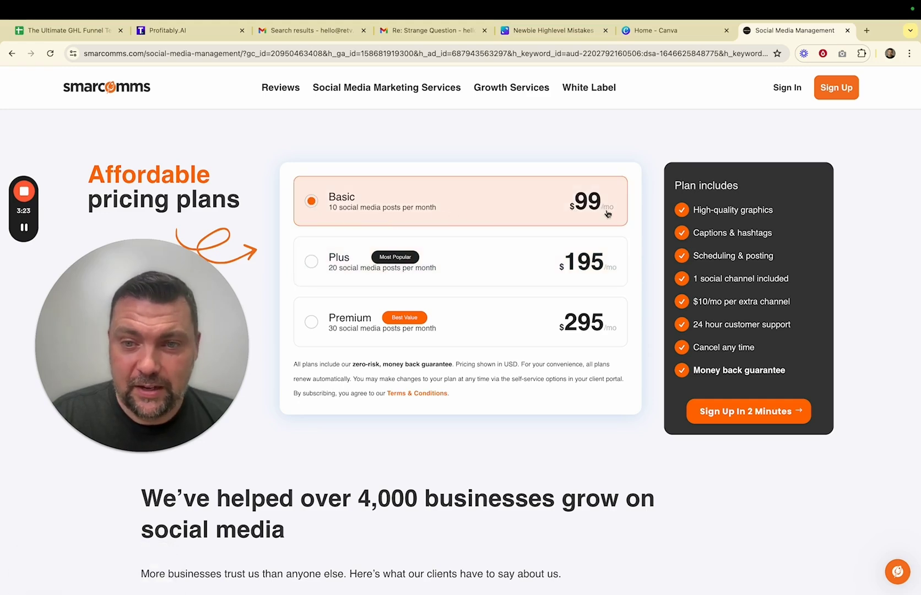
{"action": "scroll", "coordinate": [364, 292], "scroll_direction": "down", "scroll_amount": 1}
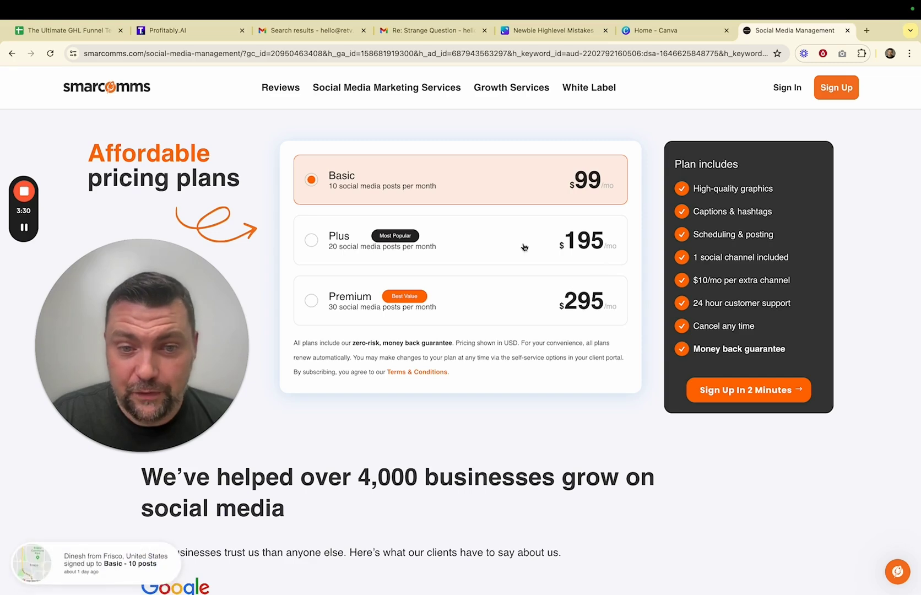
{"action": "scroll", "coordinate": [339, 282], "scroll_direction": "down", "scroll_amount": 5}
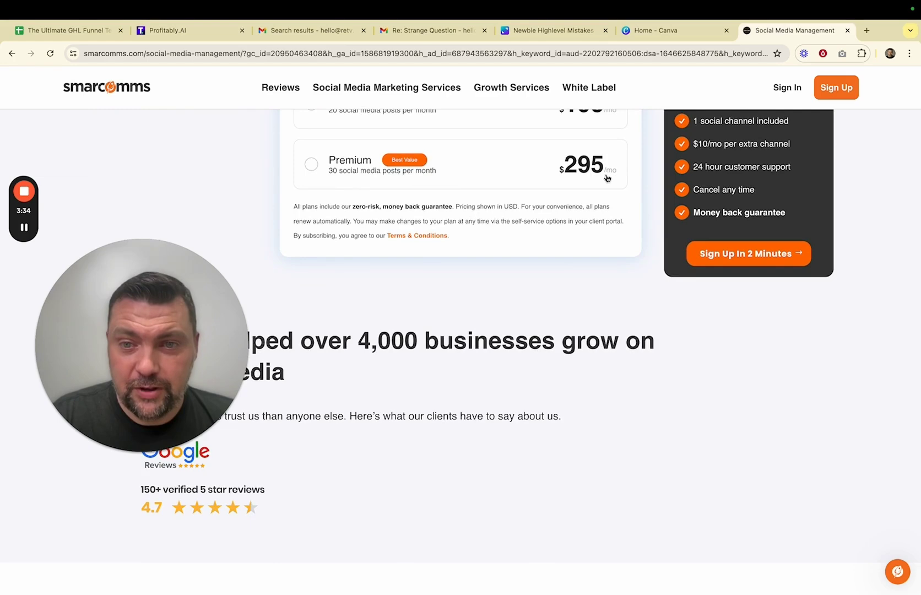
{"action": "scroll", "coordinate": [607, 179], "scroll_direction": "up", "scroll_amount": 1}
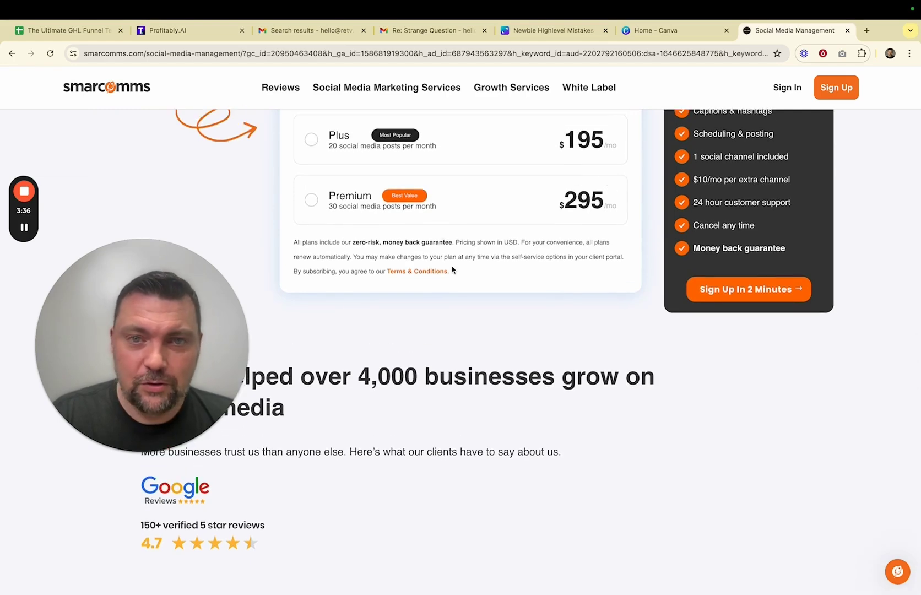
{"action": "scroll", "coordinate": [452, 270], "scroll_direction": "up", "scroll_amount": 3}
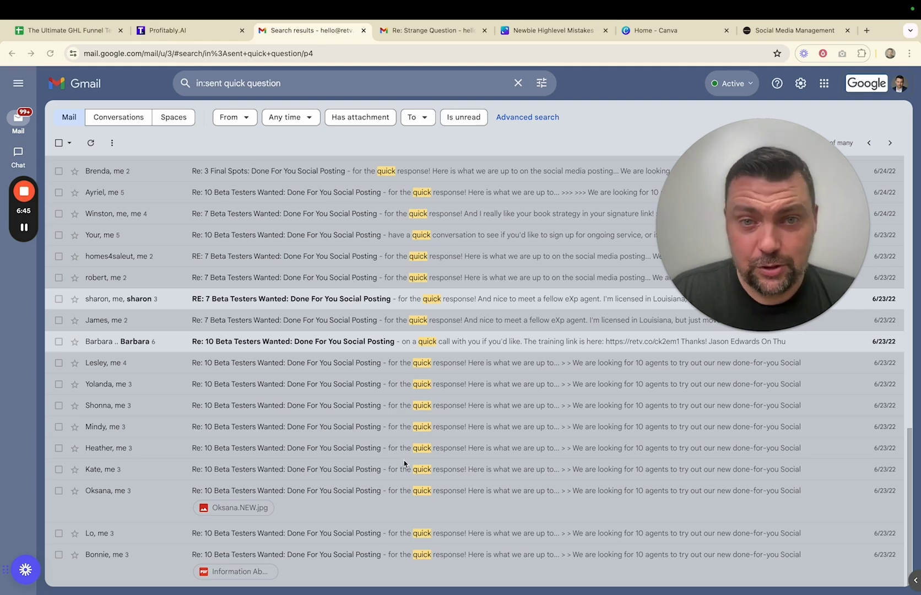
Bring up the 'Re: Strange Question' email asking about cost and rights
{"action": "left_click", "coordinate": [422, 32]}
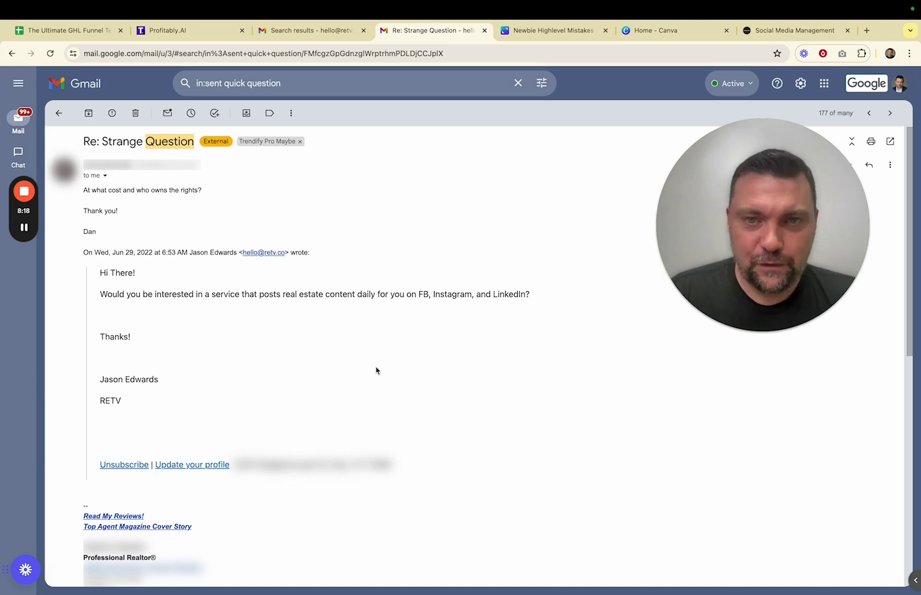
Read through the Gmail reply confirming the prospect owns whatever gets posted
{"action": "scroll", "coordinate": [376, 370], "scroll_direction": "down", "scroll_amount": 8}
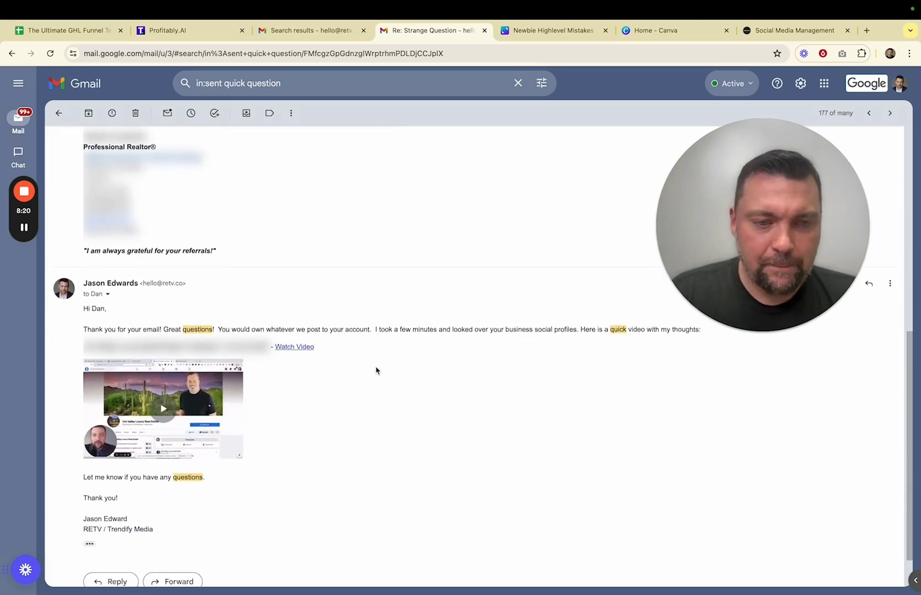
{"action": "scroll", "coordinate": [306, 407], "scroll_direction": "up", "scroll_amount": 2}
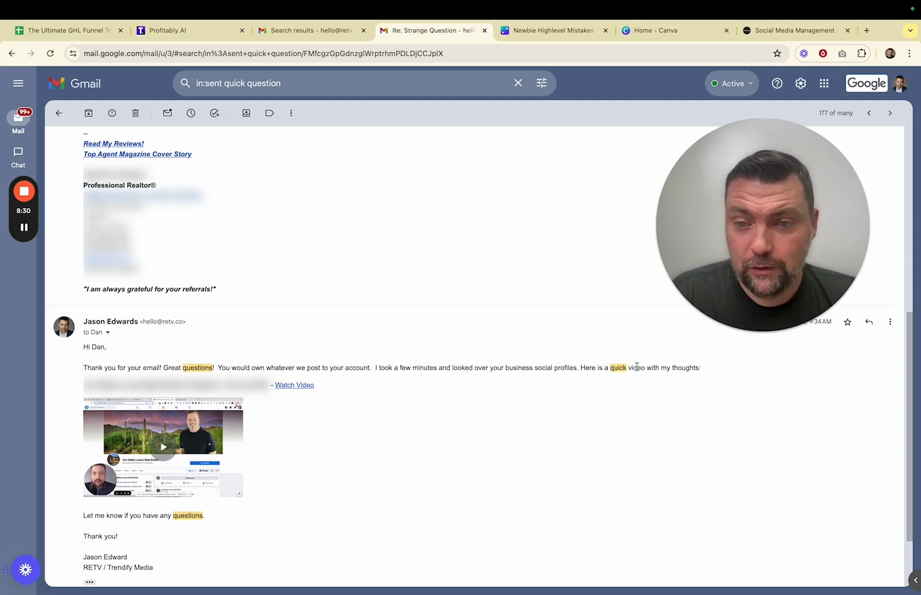
{"action": "scroll", "coordinate": [546, 370], "scroll_direction": "down", "scroll_amount": 1}
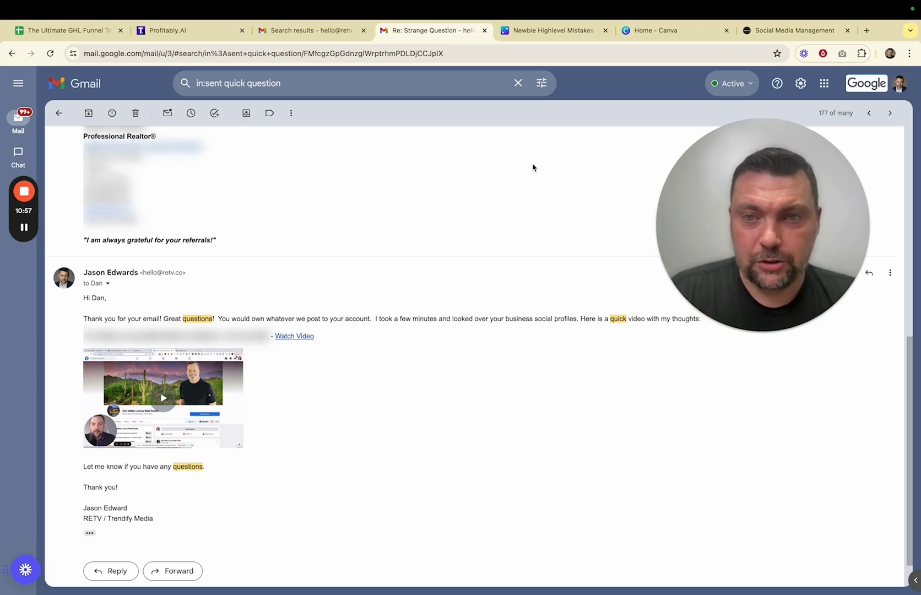
From the Canva home page, search the templates for 'real estate'
{"action": "left_click", "coordinate": [647, 37]}
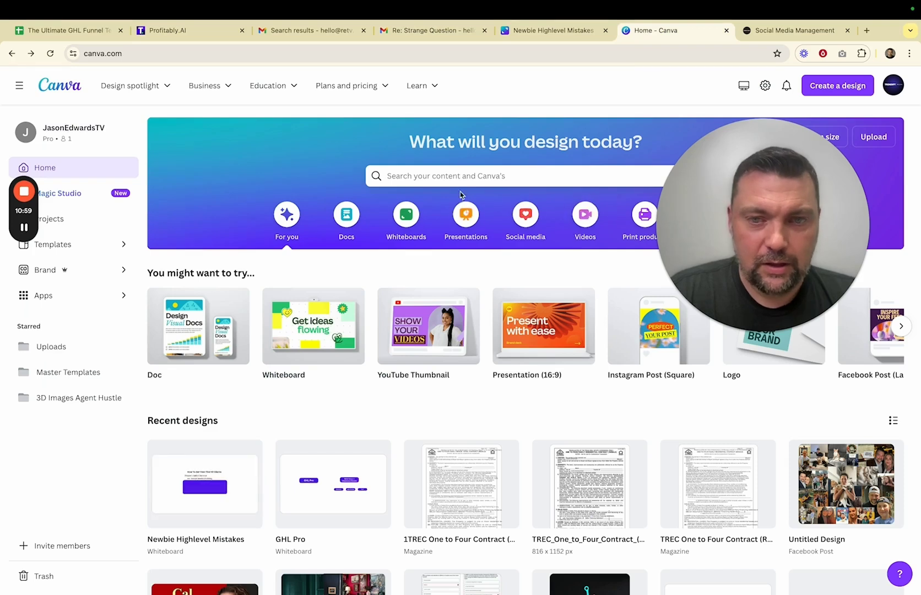
{"action": "left_click", "coordinate": [443, 175]}
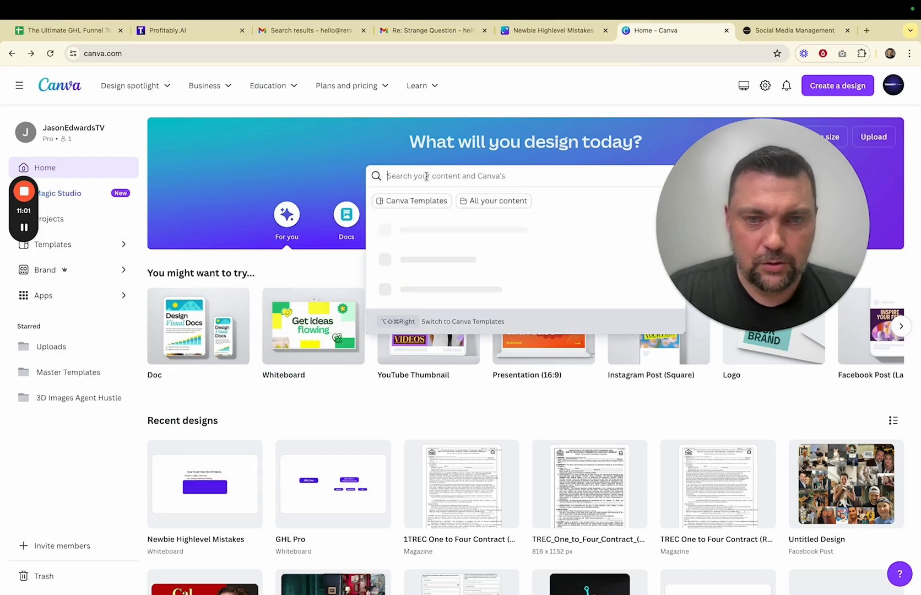
{"action": "type", "text": "real estate"}
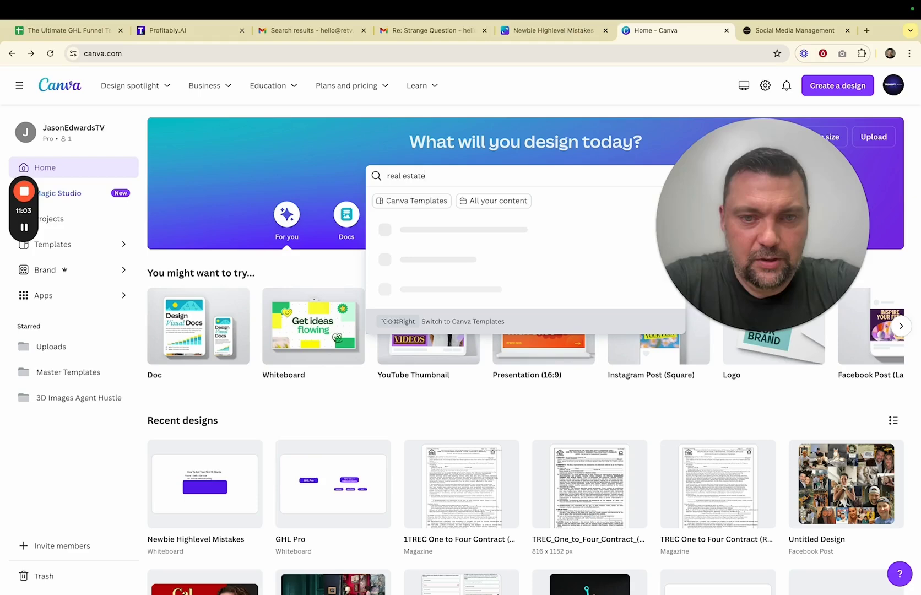
{"action": "key", "text": "Return"}
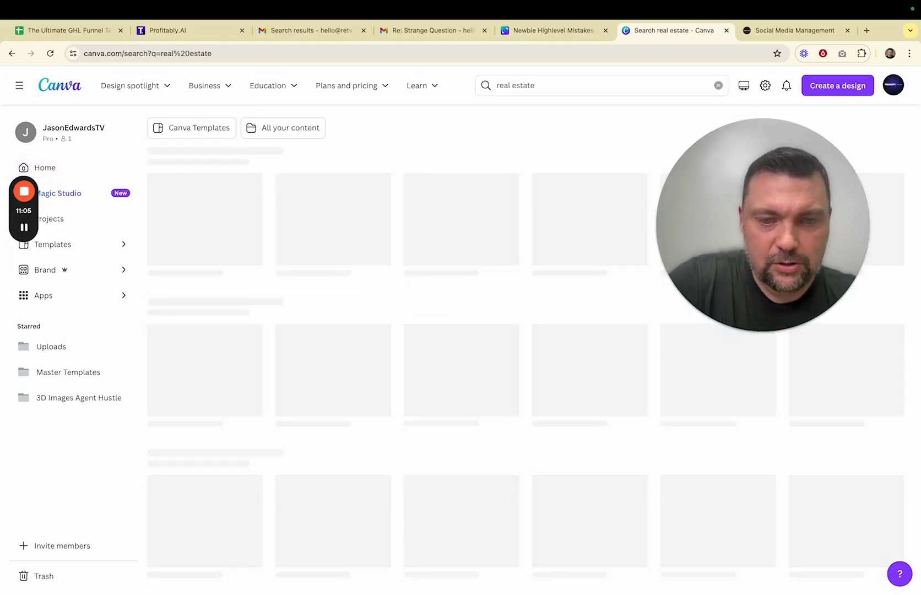
Browse the 39,516 real estate results, such as Just Listed and House For Sale posts
{"action": "scroll", "coordinate": [271, 361], "scroll_direction": "down", "scroll_amount": 2}
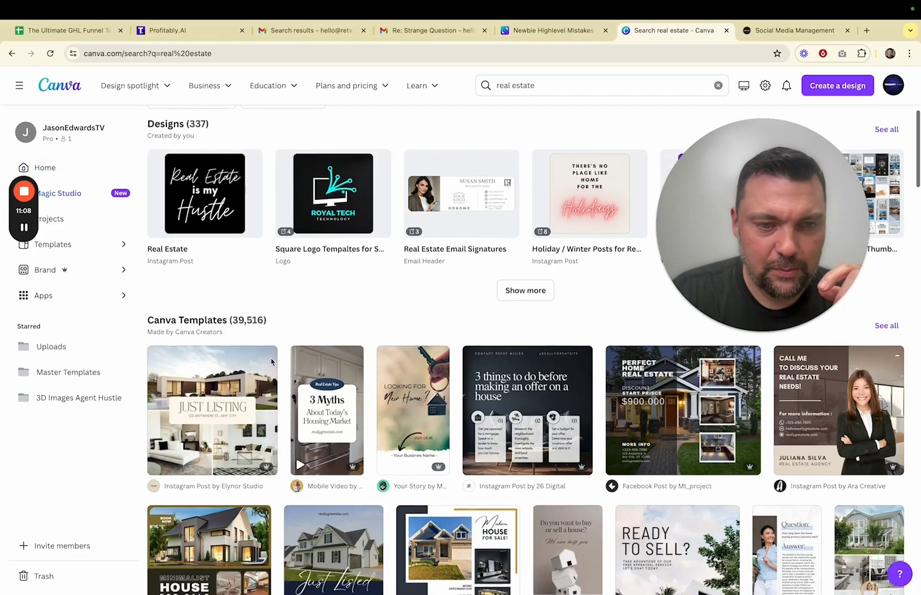
{"action": "scroll", "coordinate": [271, 361], "scroll_direction": "down", "scroll_amount": 3}
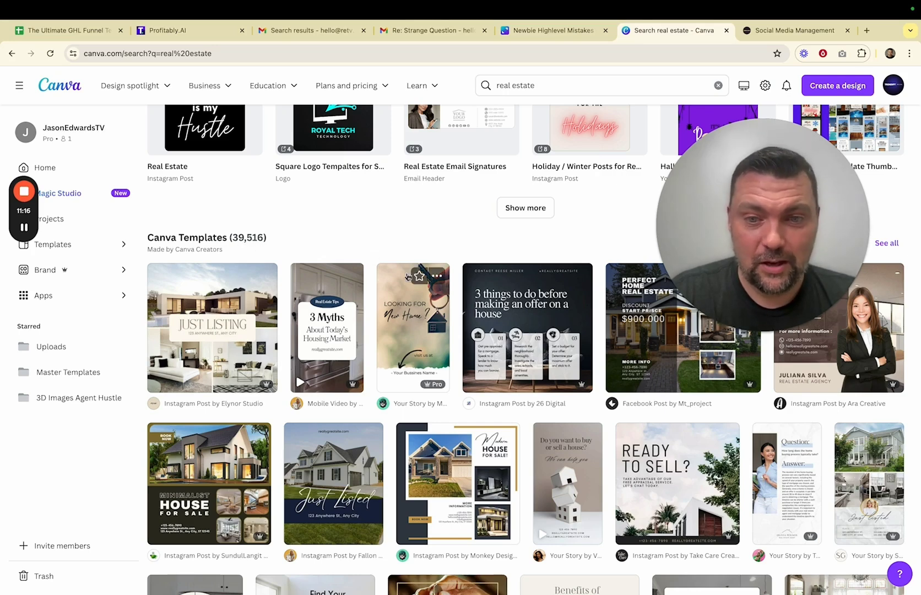
{"action": "scroll", "coordinate": [408, 276], "scroll_direction": "down", "scroll_amount": 5}
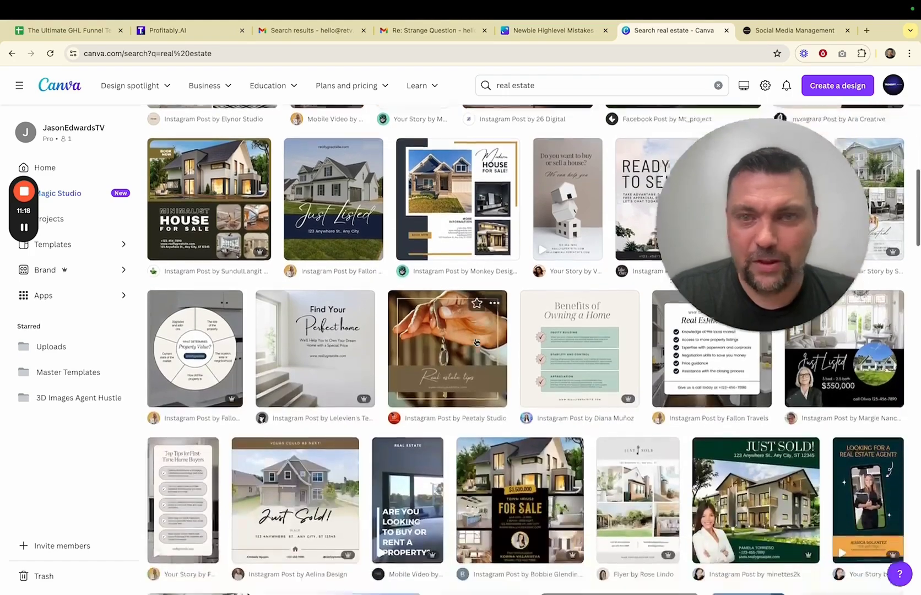
{"action": "scroll", "coordinate": [477, 342], "scroll_direction": "down", "scroll_amount": 2}
{"action": "scroll", "coordinate": [477, 342], "scroll_direction": "up", "scroll_amount": 3}
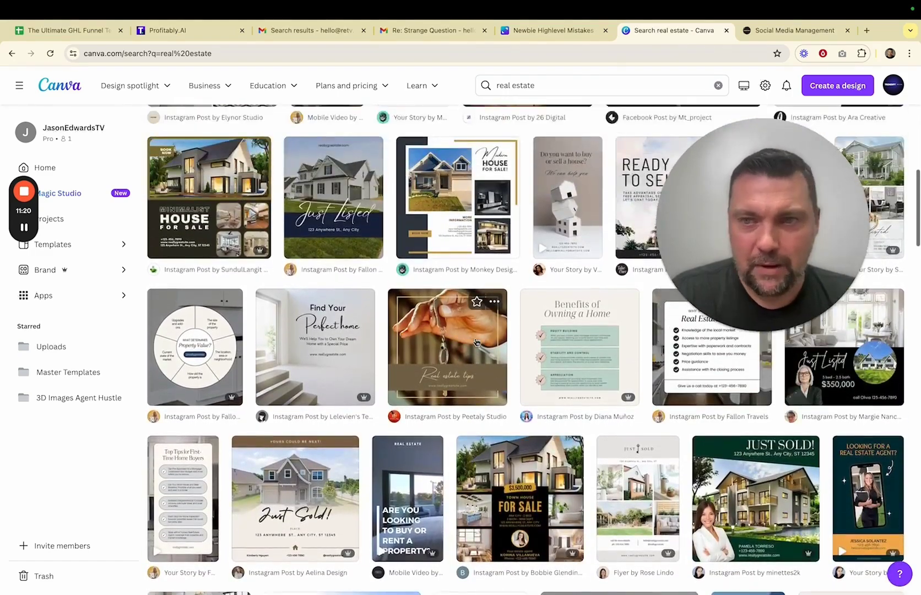
{"action": "scroll", "coordinate": [477, 342], "scroll_direction": "down", "scroll_amount": 1}
{"action": "scroll", "coordinate": [477, 342], "scroll_direction": "up", "scroll_amount": 2}
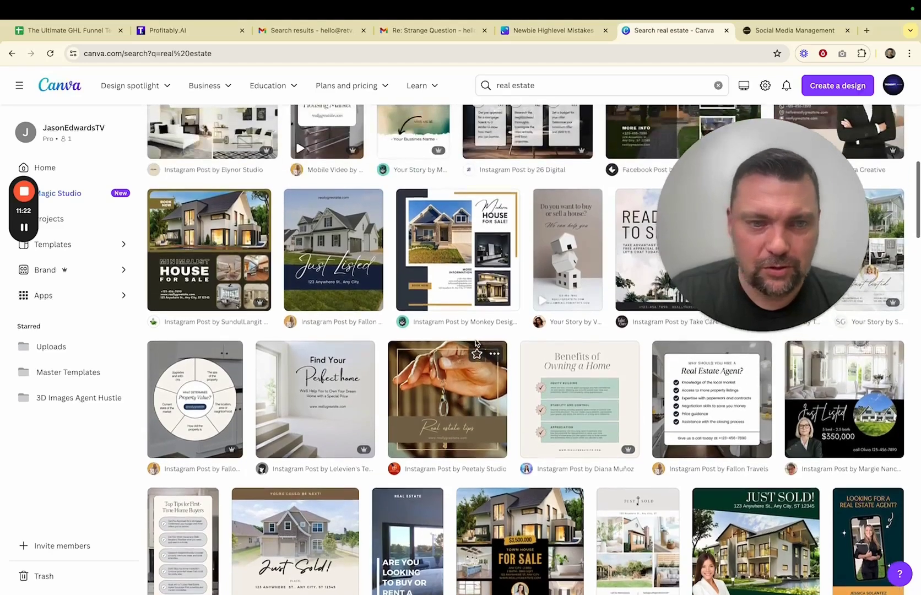
{"action": "scroll", "coordinate": [476, 342], "scroll_direction": "up", "scroll_amount": 3}
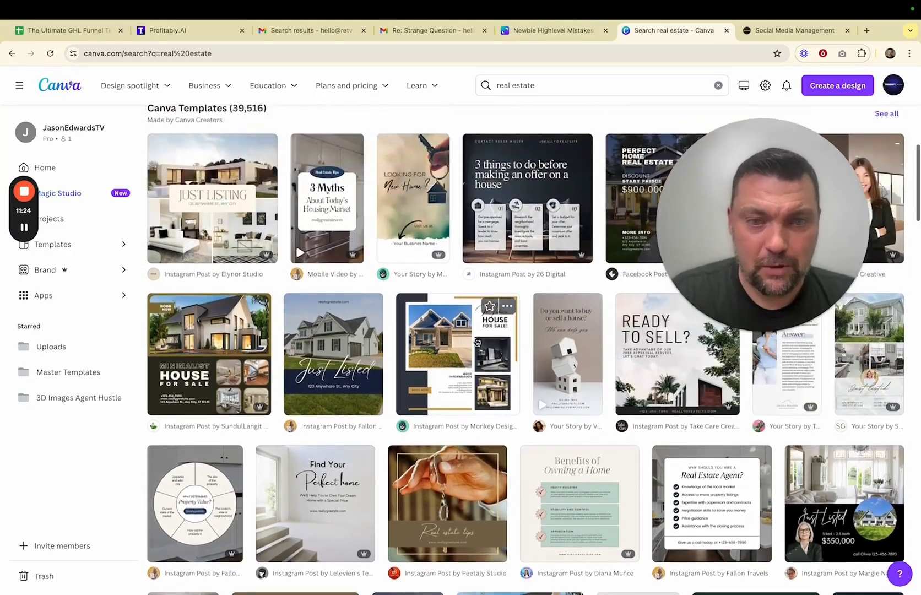
{"action": "scroll", "coordinate": [477, 342], "scroll_direction": "down", "scroll_amount": 1}
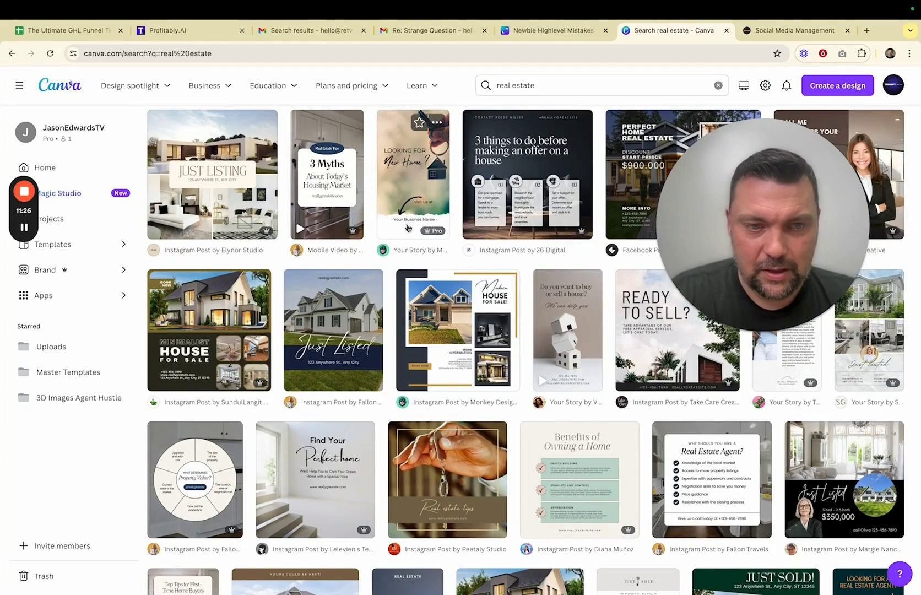
{"action": "scroll", "coordinate": [321, 254], "scroll_direction": "down", "scroll_amount": 5}
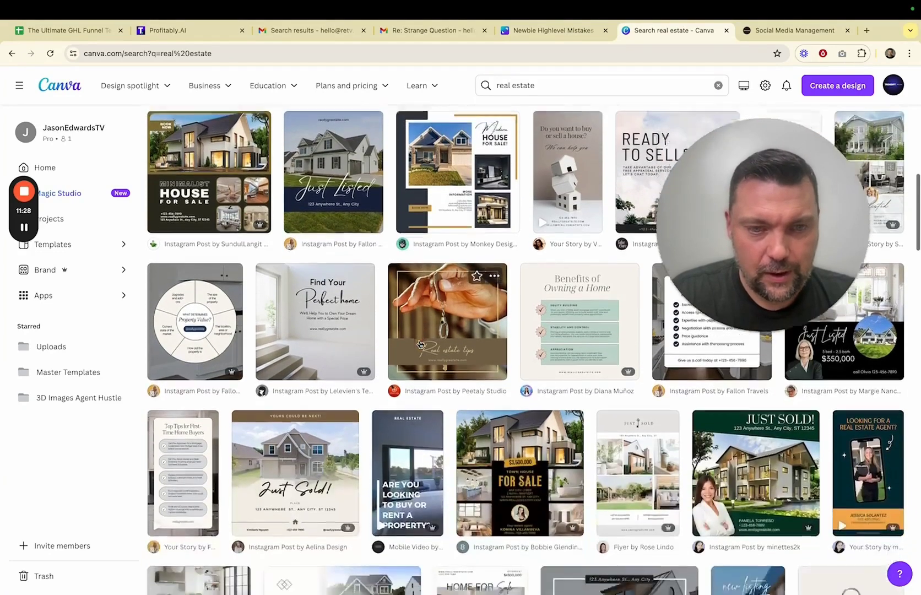
{"action": "scroll", "coordinate": [330, 392], "scroll_direction": "down", "scroll_amount": 3}
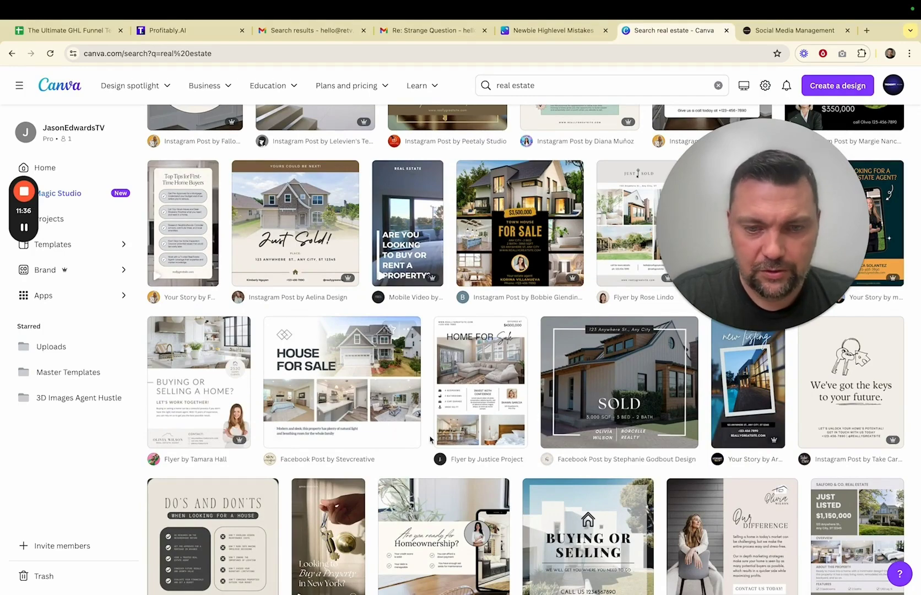
{"action": "scroll", "coordinate": [558, 213], "scroll_direction": "up", "scroll_amount": 5}
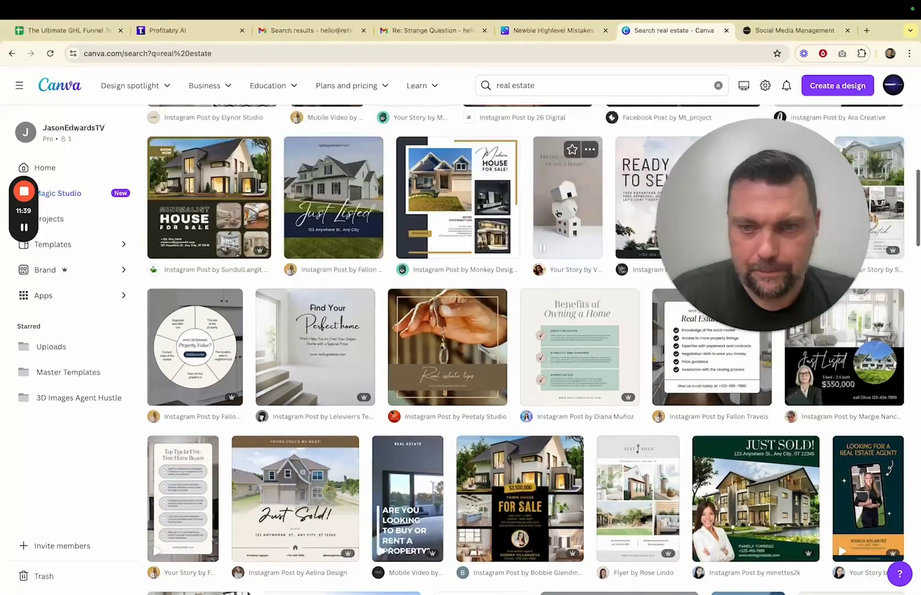
Search Canva for 'roofing' and preview the Green and White Simple Roofing Services Instagram Post
{"action": "double_click", "coordinate": [545, 86]}
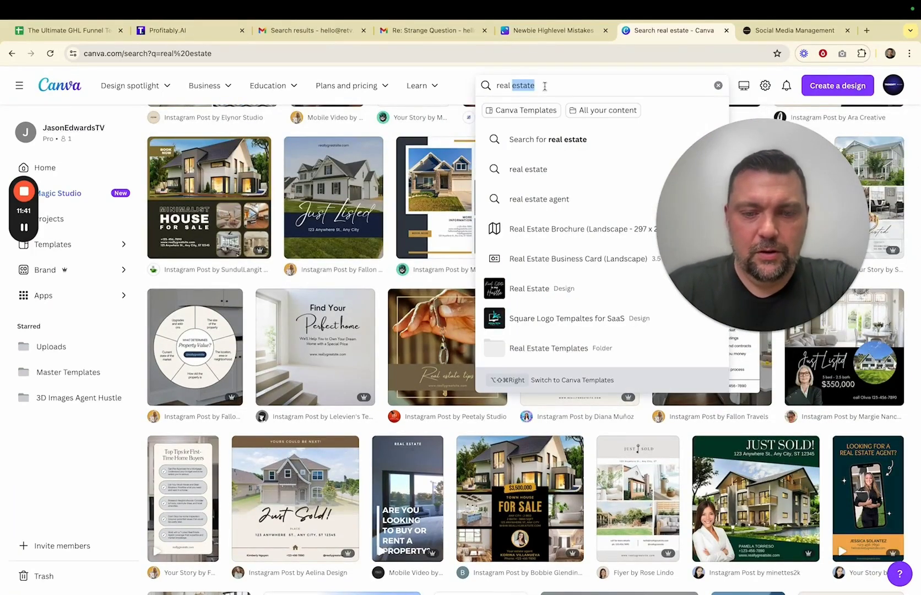
{"action": "triple_click", "coordinate": [544, 86]}
{"action": "type", "text": "roof"}
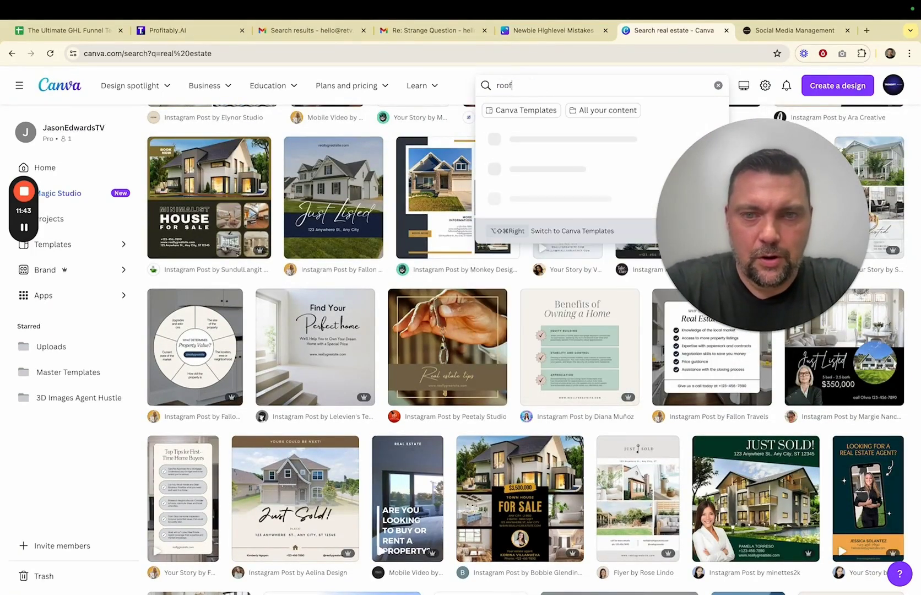
{"action": "type", "text": "ing"}
{"action": "key", "text": "Return"}
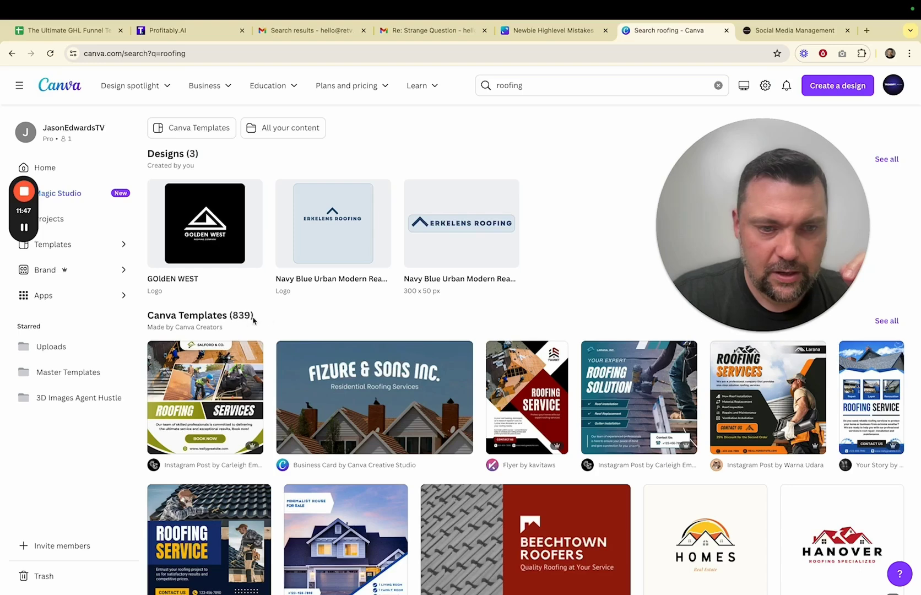
{"action": "scroll", "coordinate": [253, 320], "scroll_direction": "down", "scroll_amount": 3}
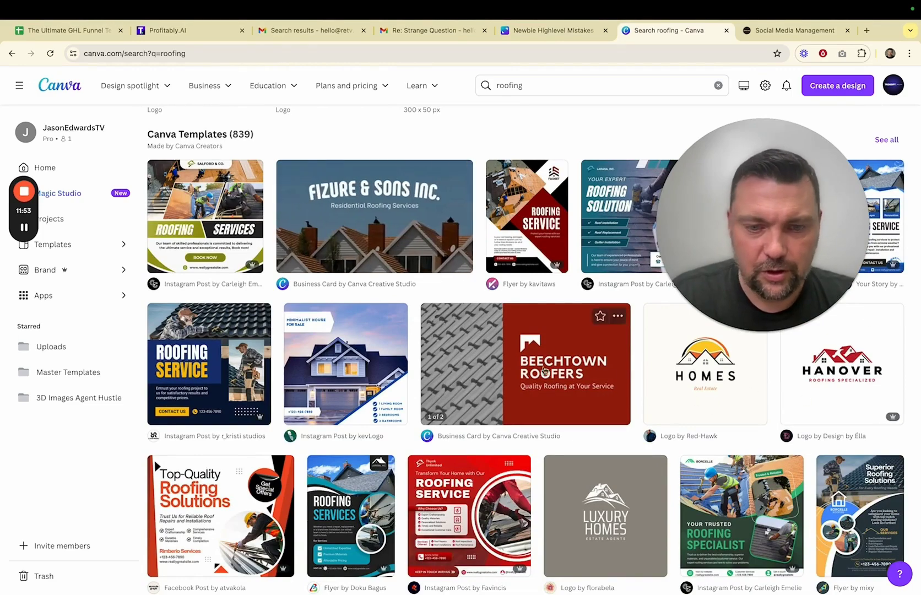
{"action": "scroll", "coordinate": [543, 370], "scroll_direction": "down", "scroll_amount": 1}
{"action": "scroll", "coordinate": [544, 370], "scroll_direction": "up", "scroll_amount": 1}
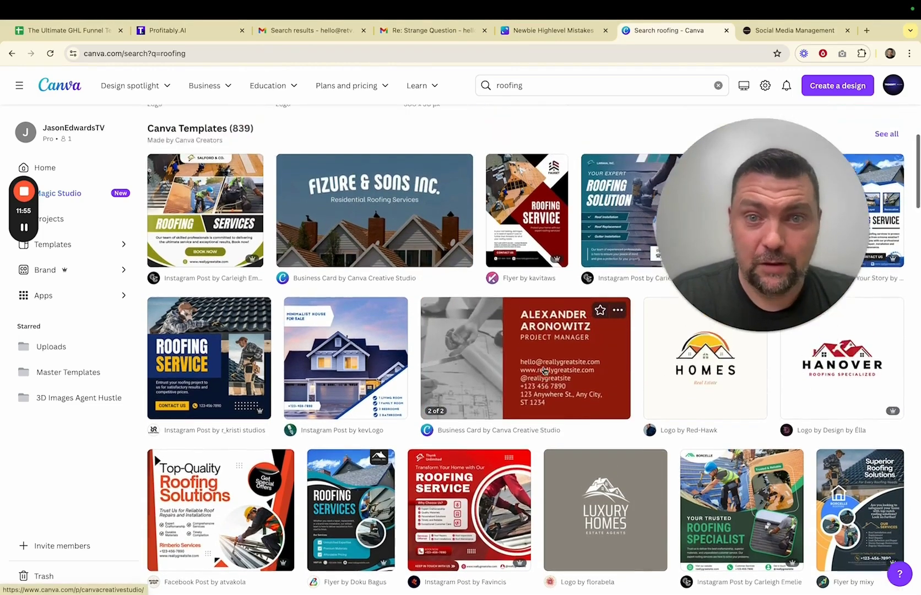
{"action": "scroll", "coordinate": [544, 371], "scroll_direction": "up", "scroll_amount": 1}
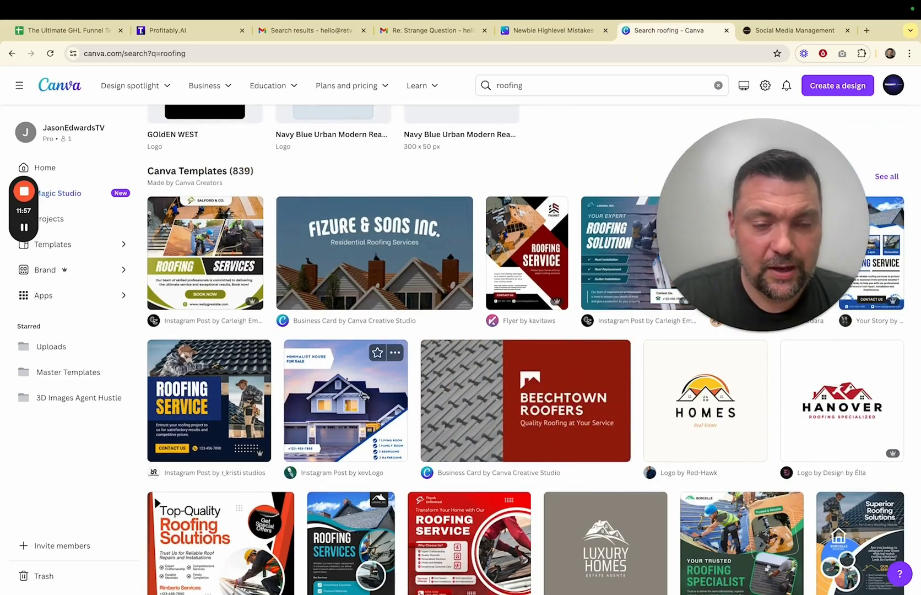
{"action": "left_click", "coordinate": [199, 249]}
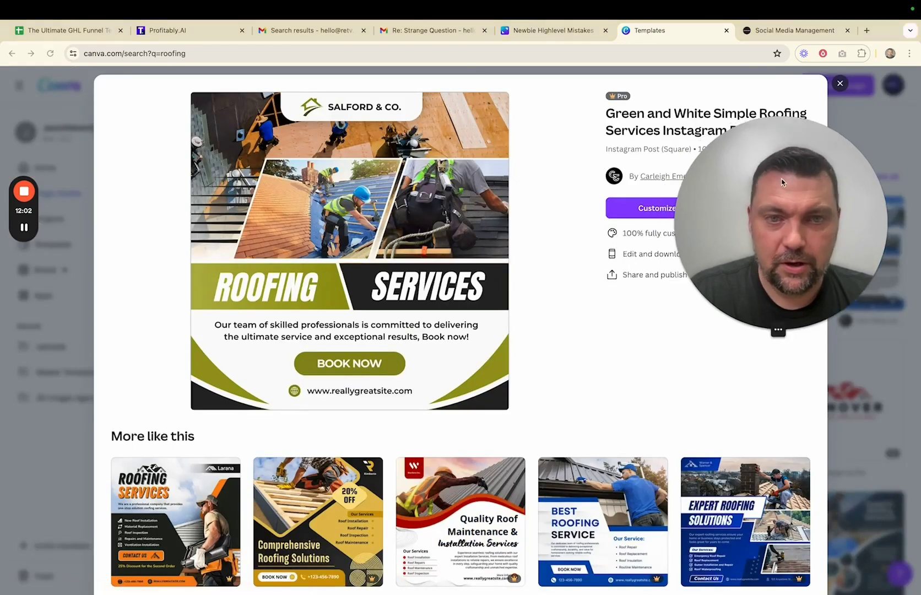
{"action": "left_click_drag", "start_coordinate": [781, 182], "coordinate": [804, 175]}
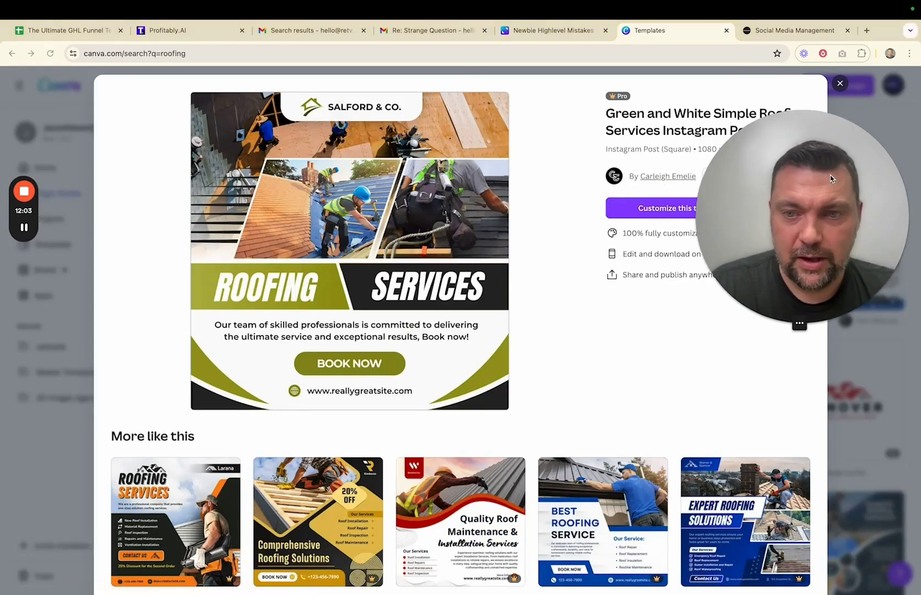
{"action": "left_click", "coordinate": [646, 214]}
{"action": "left_click", "coordinate": [599, 503]}
{"action": "left_click", "coordinate": [599, 504]}
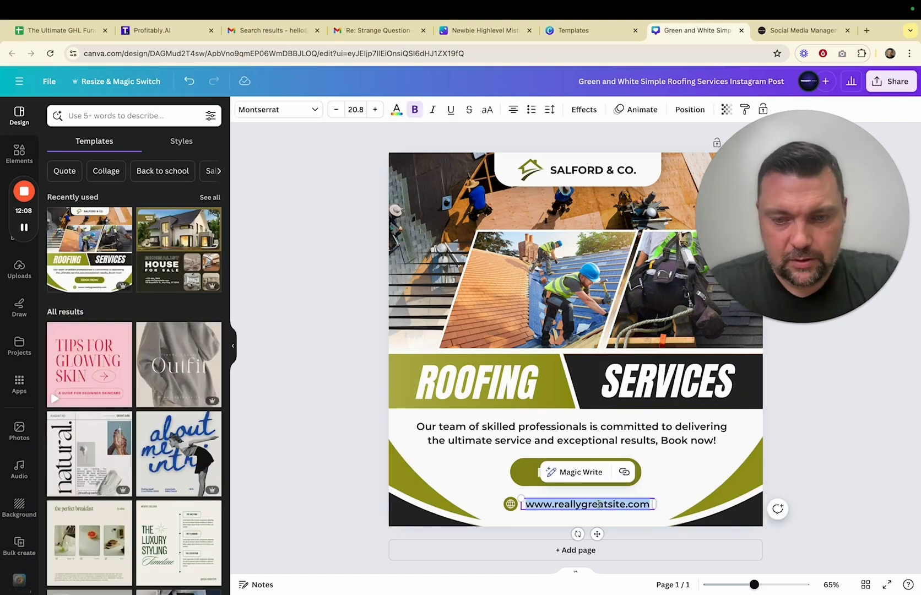
{"action": "type", "text": "www.bob"}
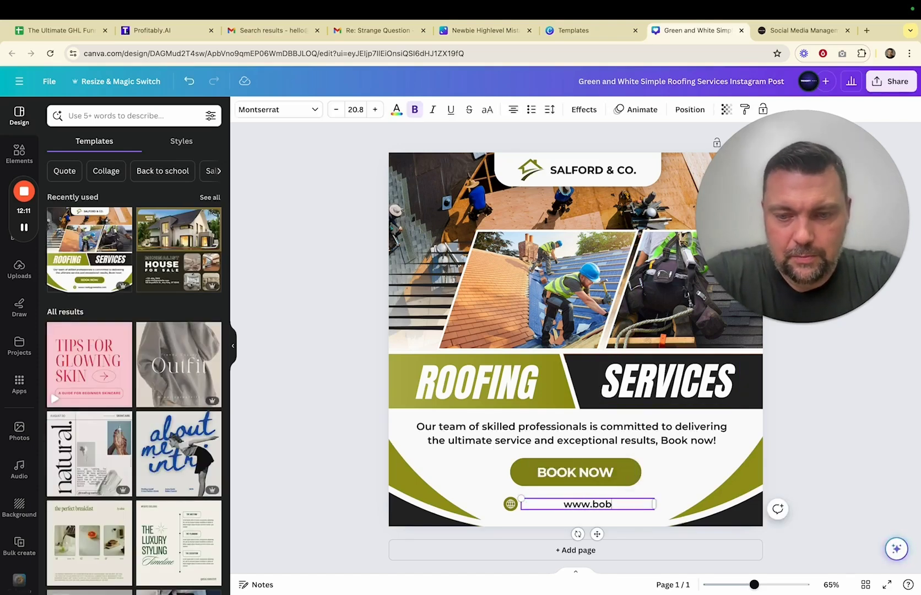
{"action": "type", "text": "sroofing.com"}
{"action": "key", "text": "Escape"}
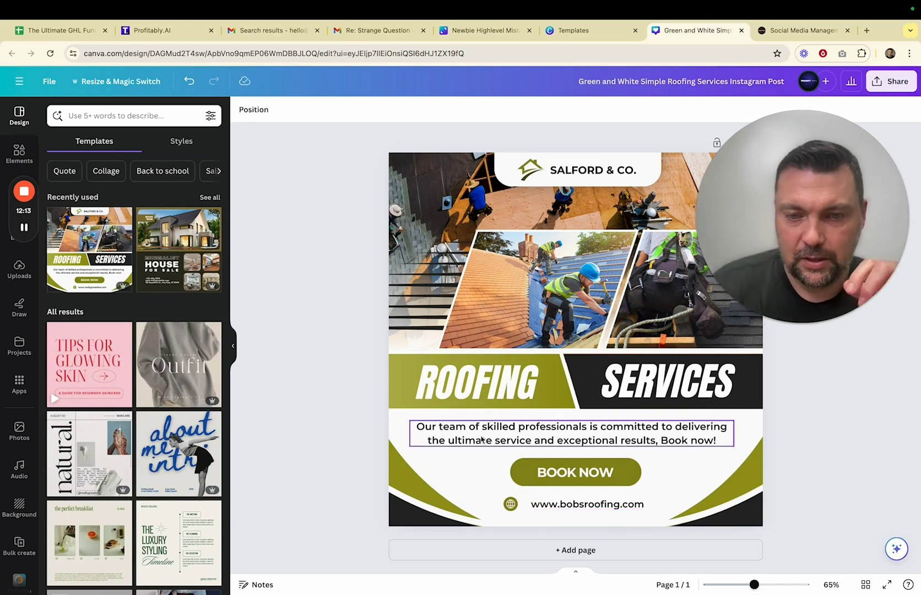
Recolour the olive lower-left curve purple, then go to the Profitably.AI Social Planner
{"action": "left_click", "coordinate": [403, 479]}
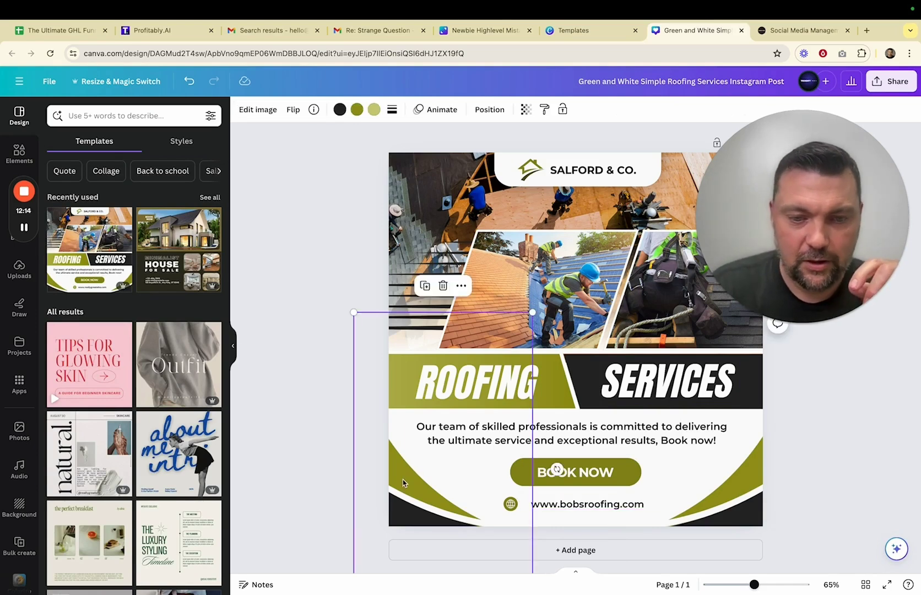
{"action": "left_click", "coordinate": [357, 111]}
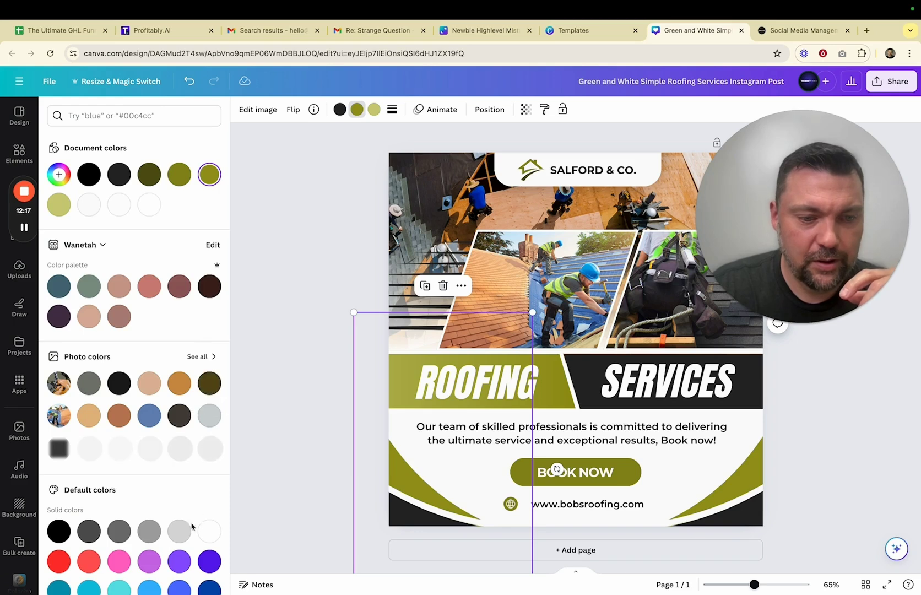
{"action": "left_click", "coordinate": [180, 561]}
{"action": "left_click", "coordinate": [331, 248]}
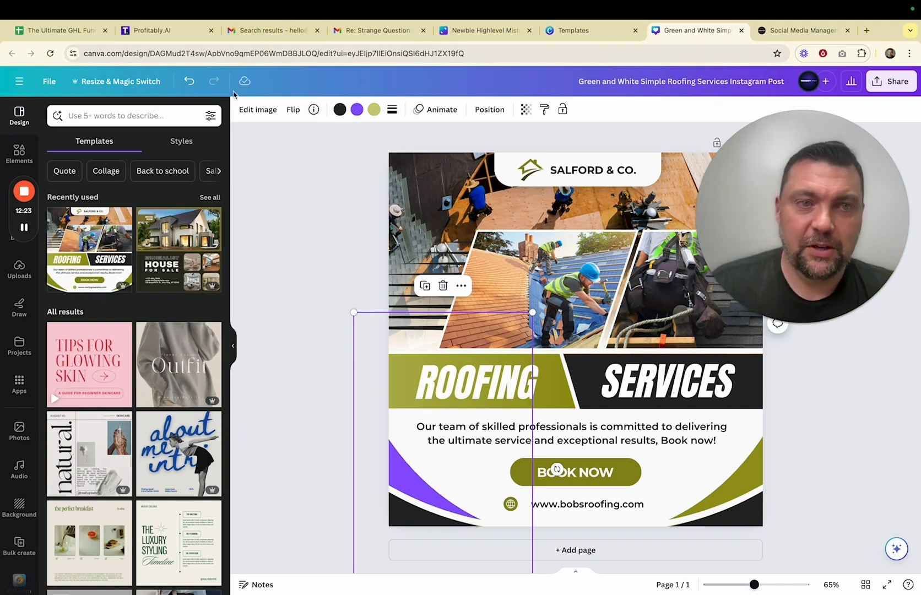
{"action": "left_click", "coordinate": [159, 35]}
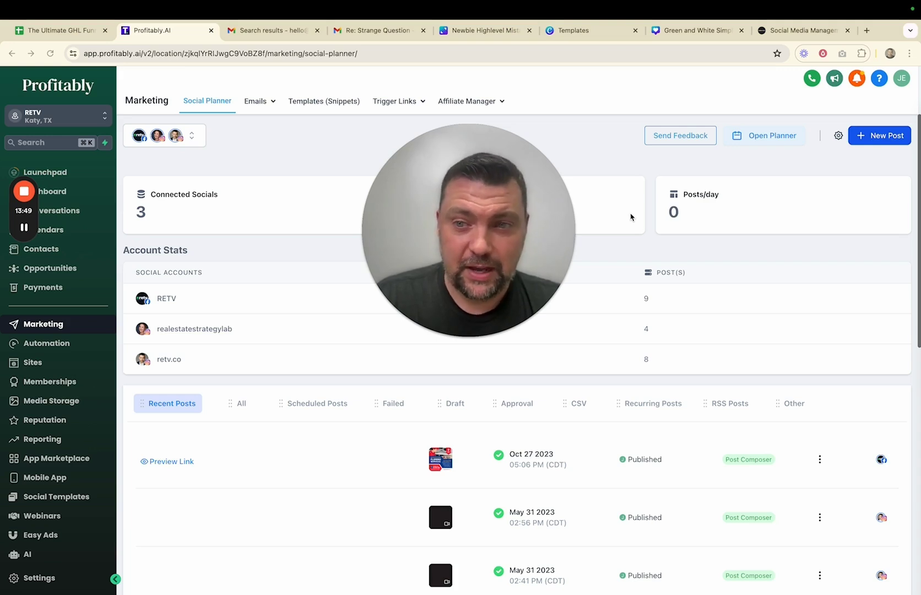
Start a new social post in Profitably.AI set to publish to the RETV account
{"action": "left_click_drag", "start_coordinate": [440, 177], "coordinate": [232, 163]}
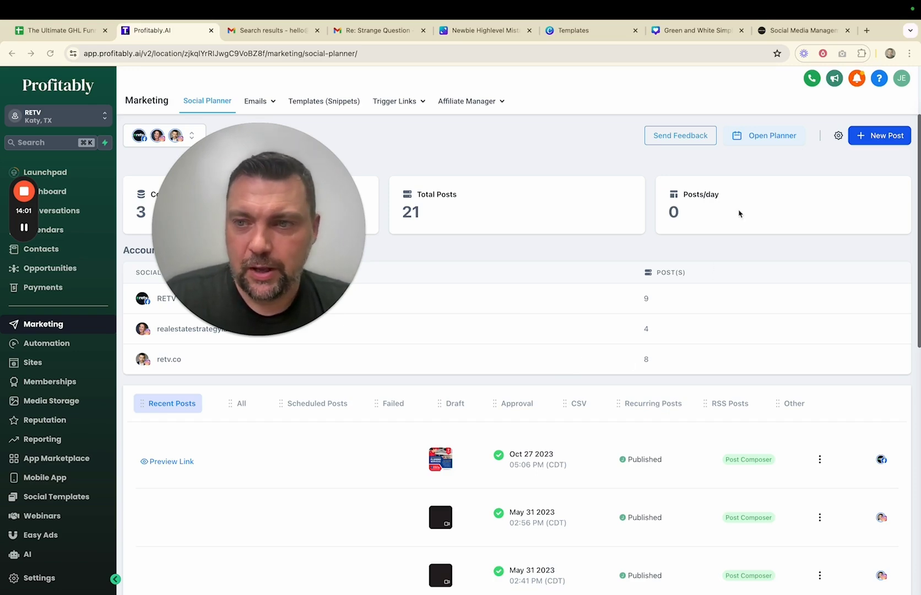
{"action": "left_click", "coordinate": [874, 142]}
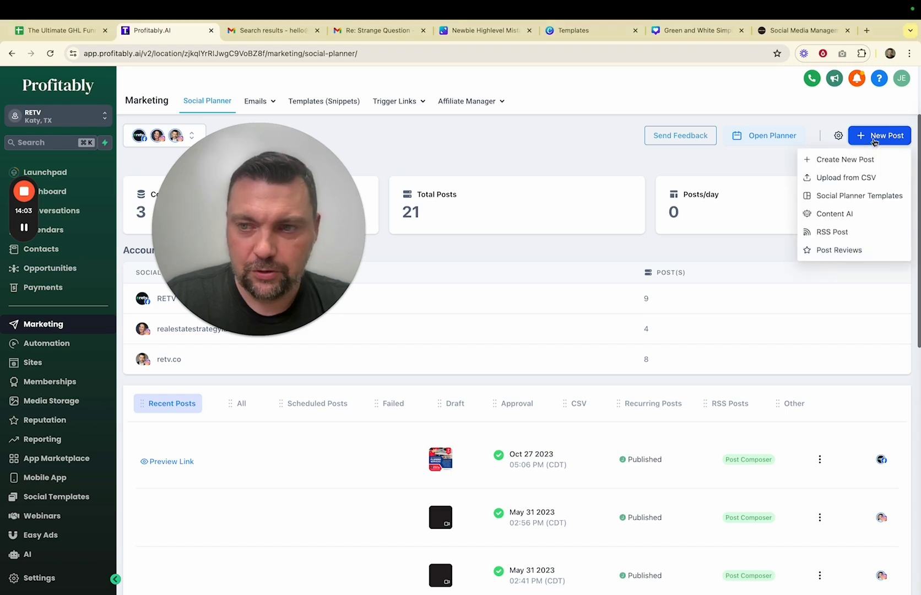
{"action": "left_click", "coordinate": [835, 158]}
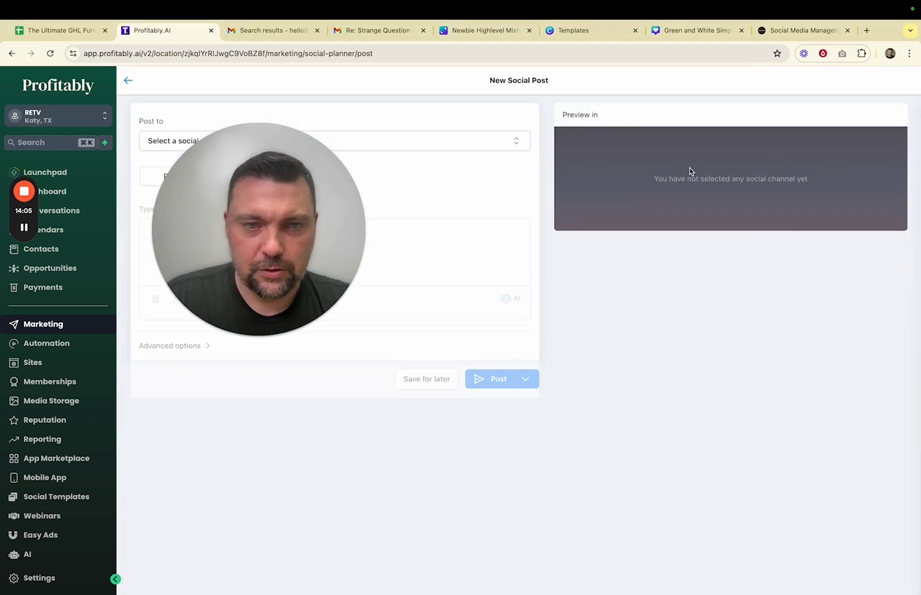
{"action": "left_click", "coordinate": [253, 149]}
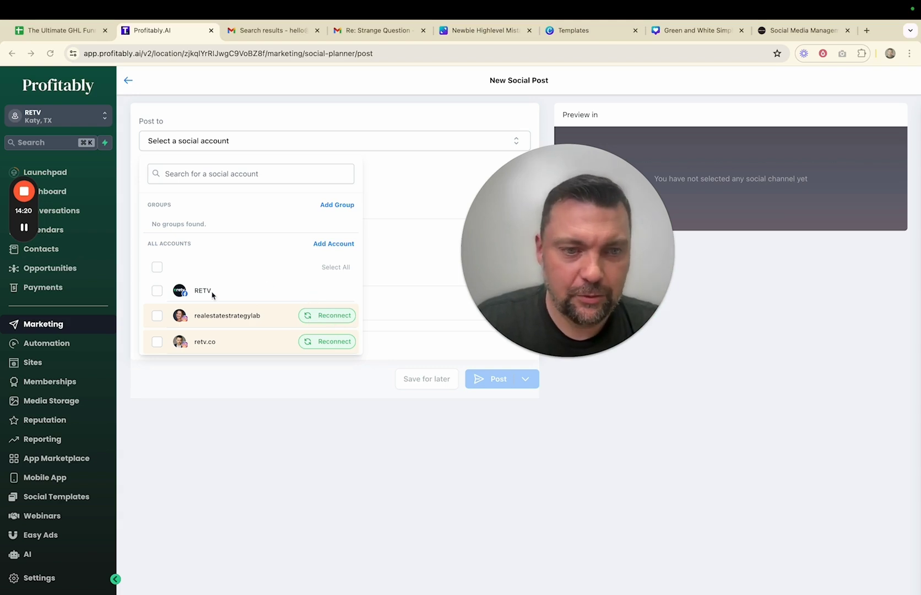
{"action": "left_click", "coordinate": [157, 291]}
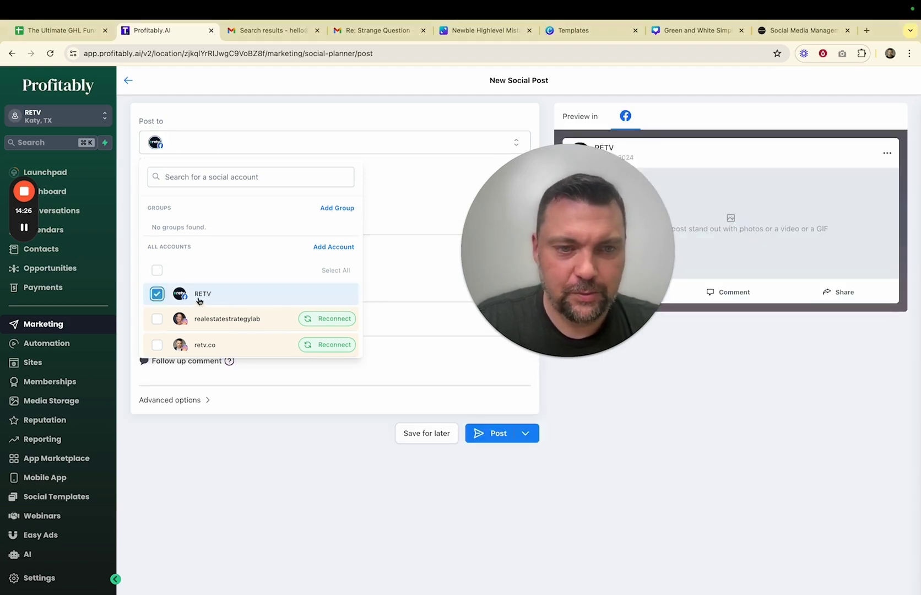
{"action": "left_click", "coordinate": [399, 290]}
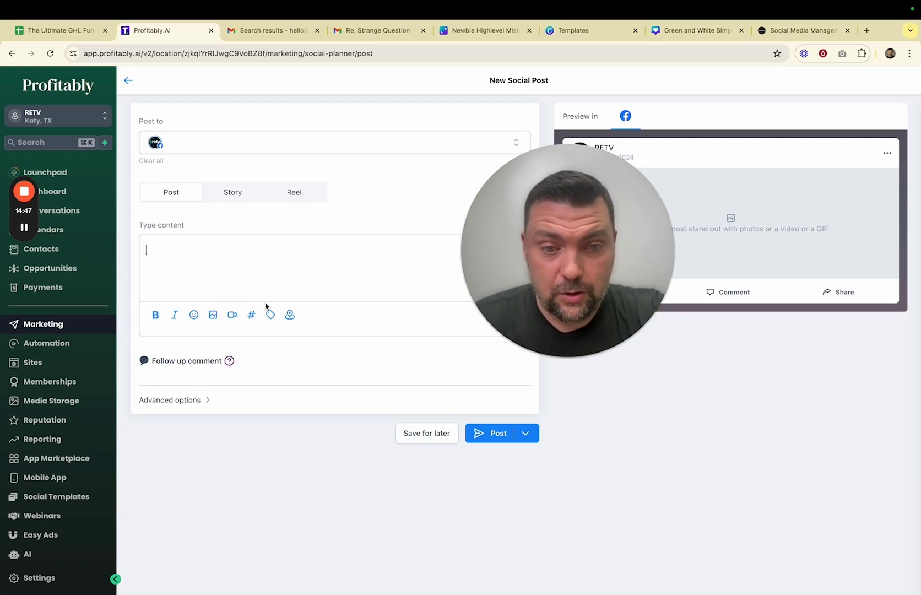
Generate funny AI post variations titled 'Call Bob's Plumbing' with keyword 'Bob's Plumbing'
{"action": "left_click", "coordinate": [265, 284]}
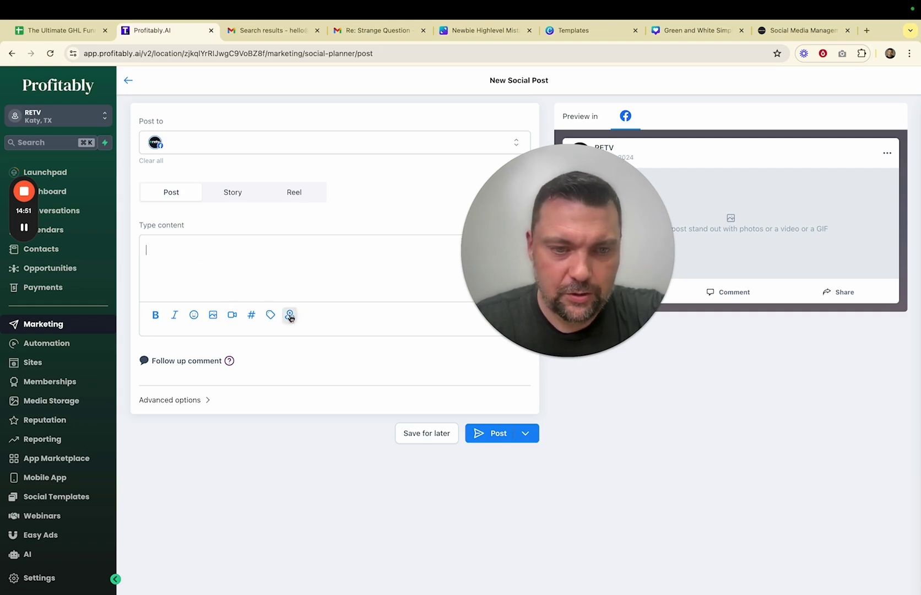
{"action": "left_click", "coordinate": [512, 315]}
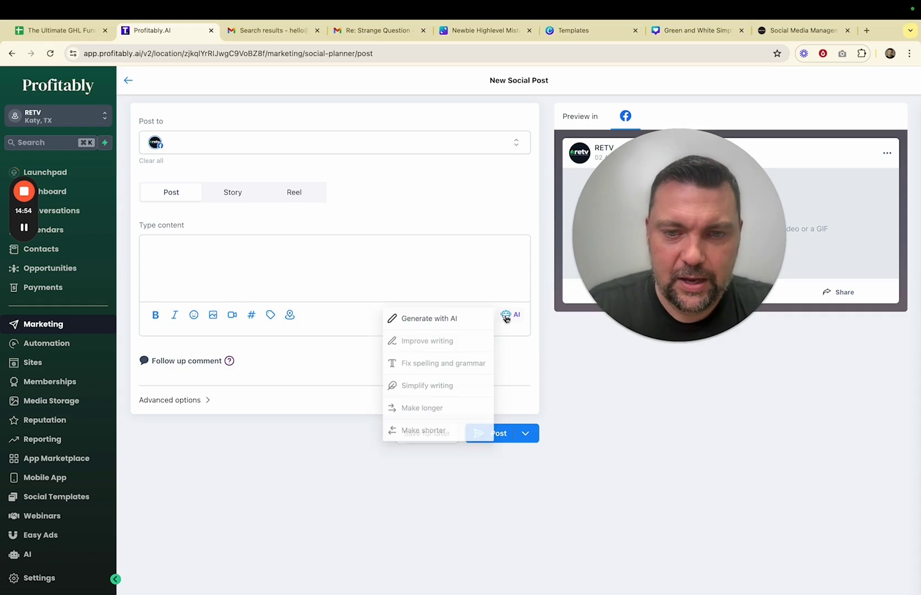
{"action": "left_click", "coordinate": [428, 319]}
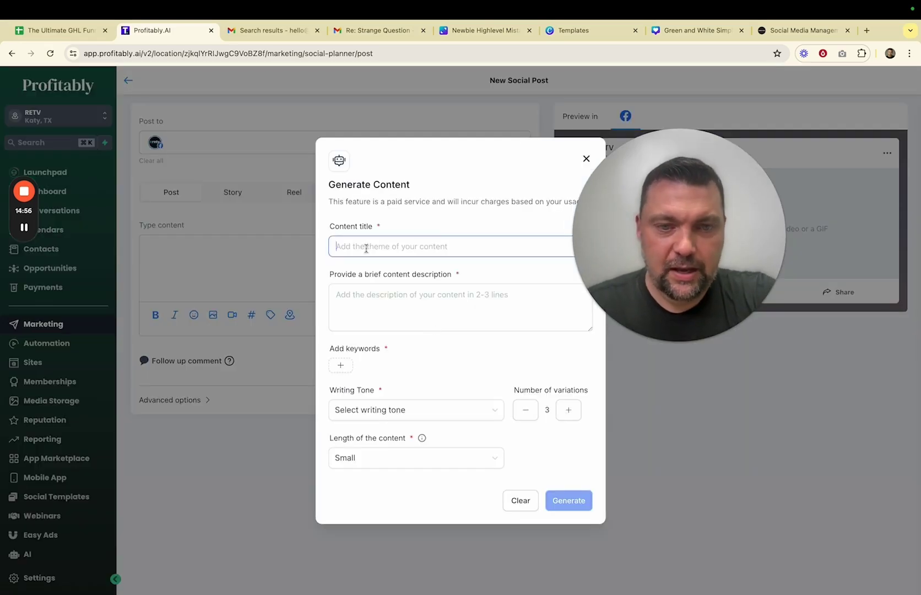
{"action": "type", "text": "Re"}
{"action": "key", "text": "BackSpace"}
{"action": "key", "text": "BackSpace"}
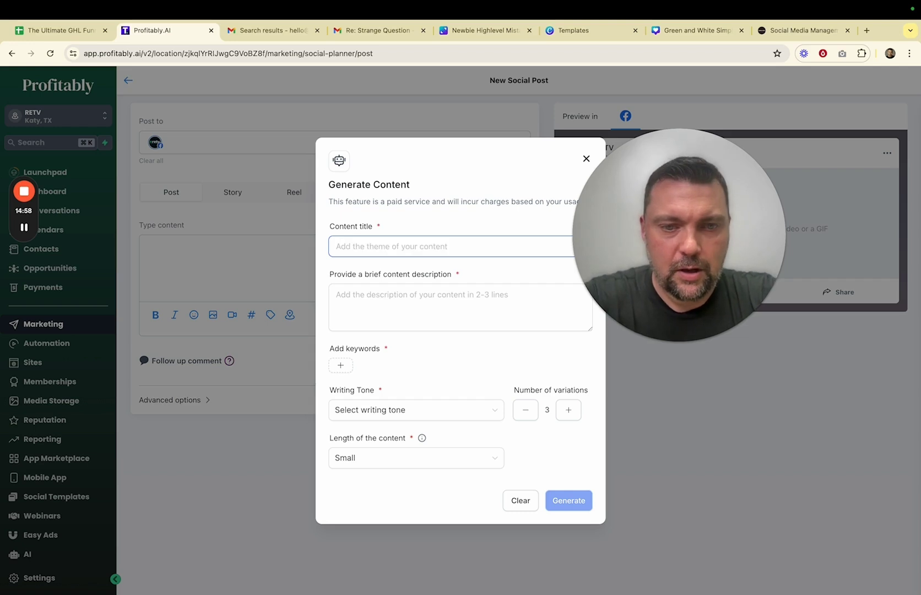
{"action": "type", "text": "Call Bo"}
{"action": "type", "text": "b's Plu"}
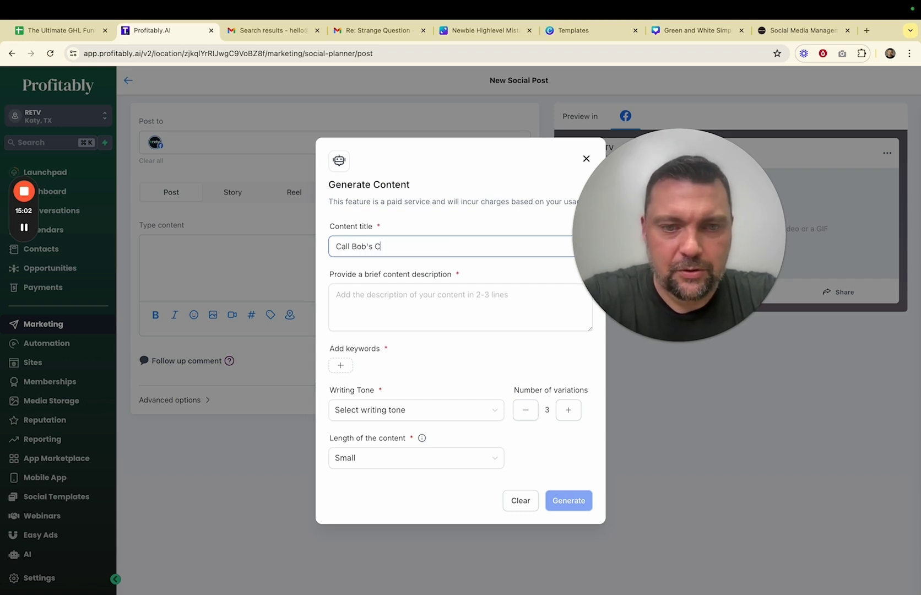
{"action": "left_click", "coordinate": [351, 365]}
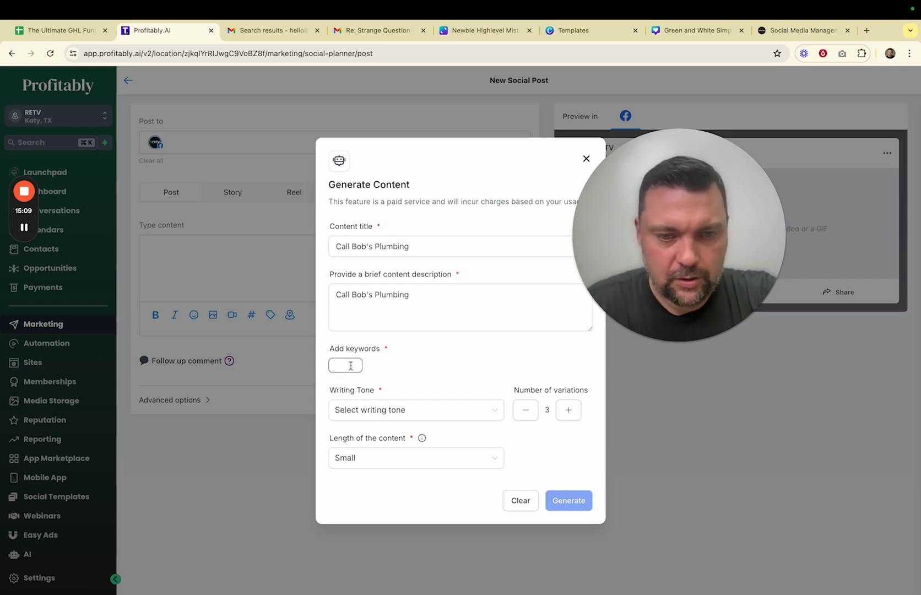
{"action": "type", "text": "bom"}
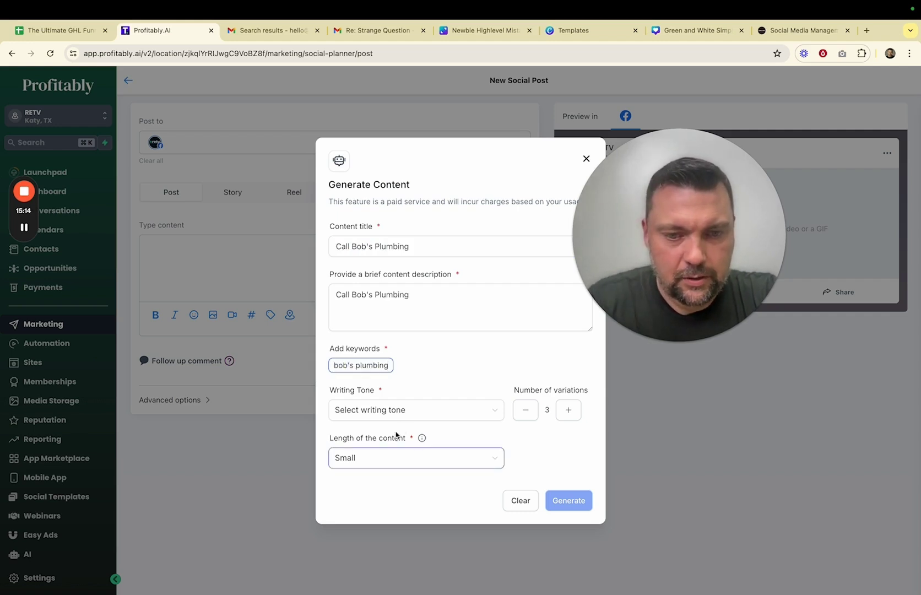
{"action": "left_click", "coordinate": [381, 409]}
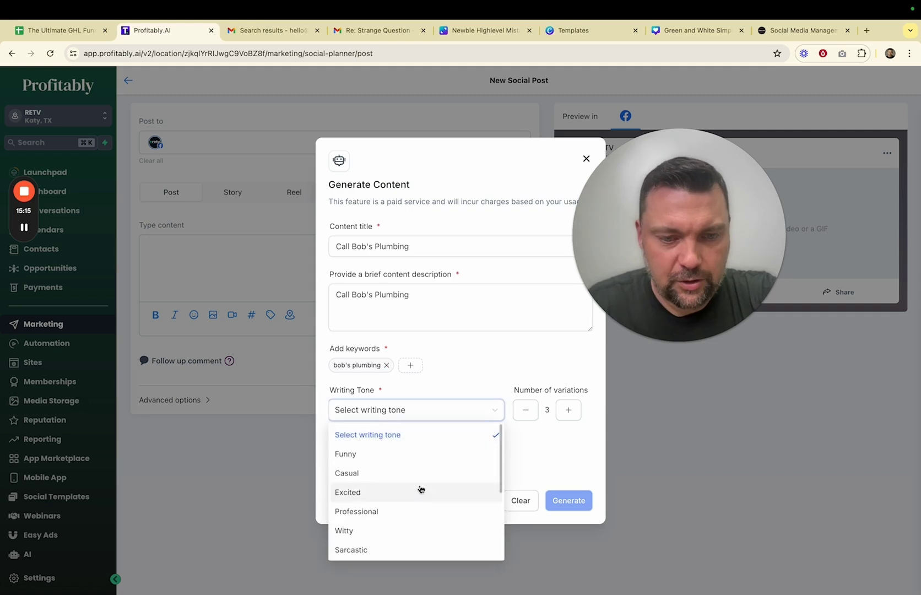
{"action": "left_click", "coordinate": [358, 453]}
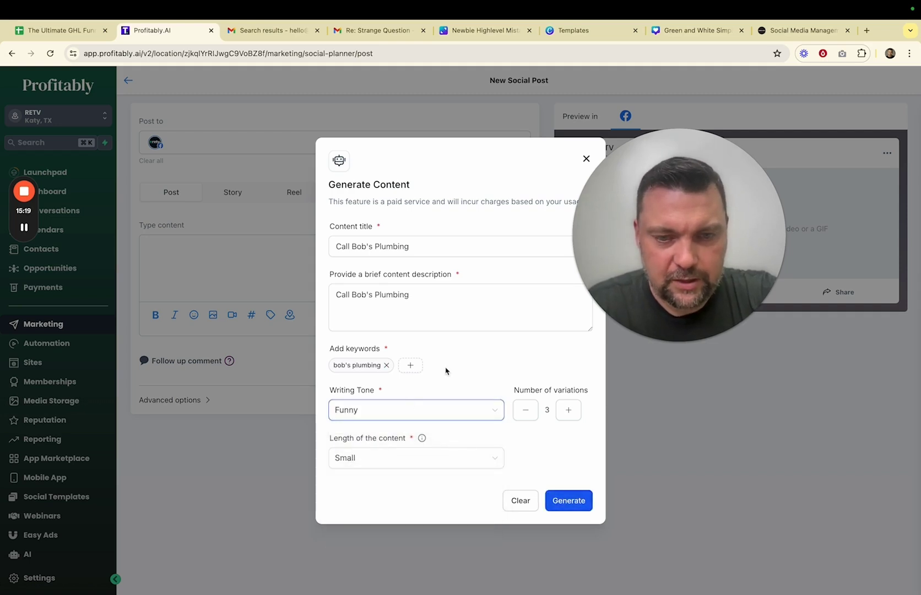
{"action": "left_click", "coordinate": [573, 505]}
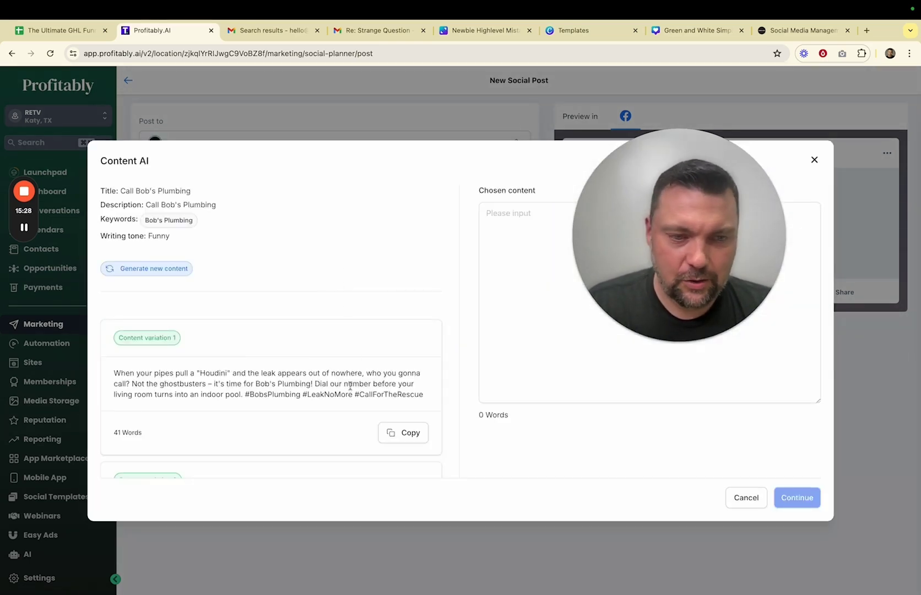
Use Content variation 1, the 'Houdini' leak joke, as the post body
{"action": "scroll", "coordinate": [293, 393], "scroll_direction": "down", "scroll_amount": 2}
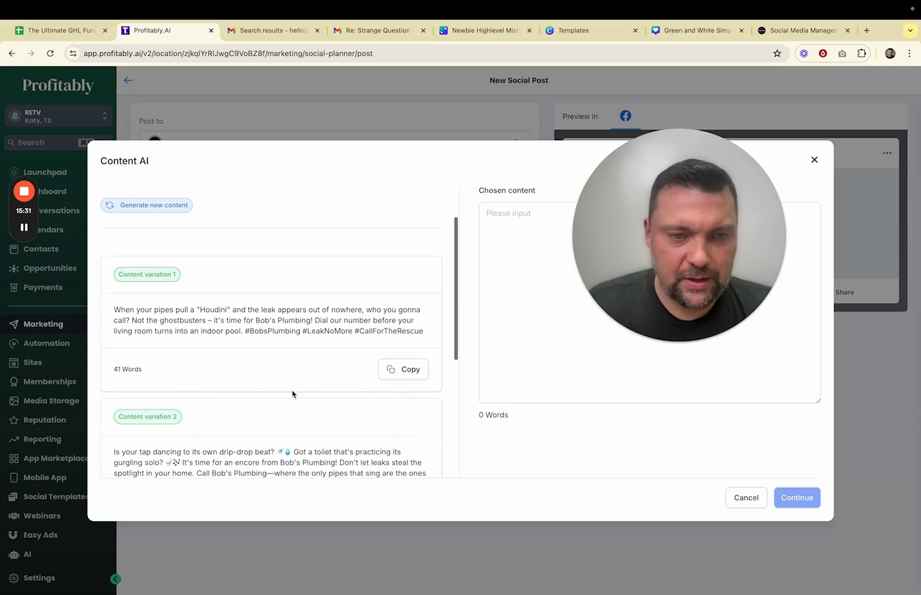
{"action": "scroll", "coordinate": [294, 395], "scroll_direction": "up", "scroll_amount": 2}
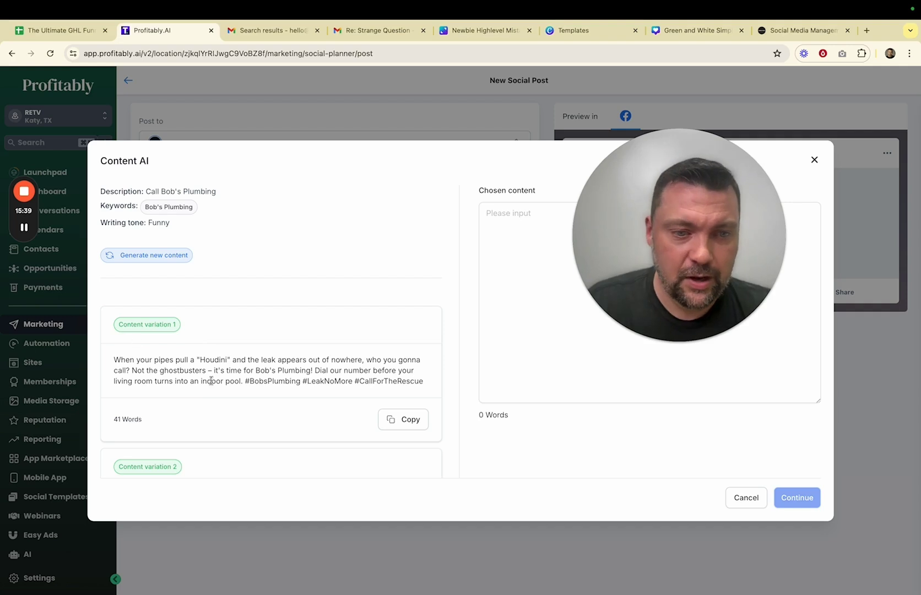
{"action": "scroll", "coordinate": [229, 379], "scroll_direction": "down", "scroll_amount": 1}
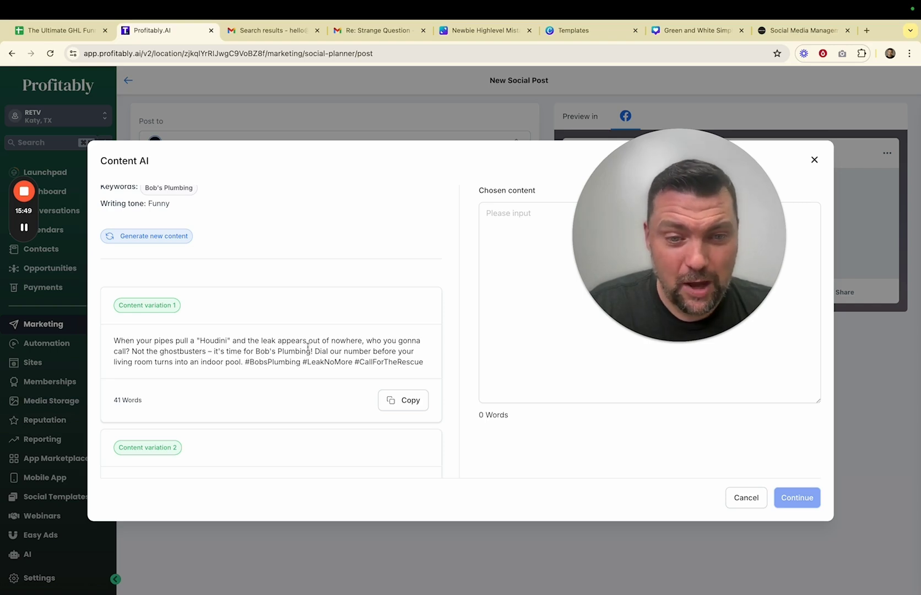
{"action": "scroll", "coordinate": [326, 353], "scroll_direction": "down", "scroll_amount": 1}
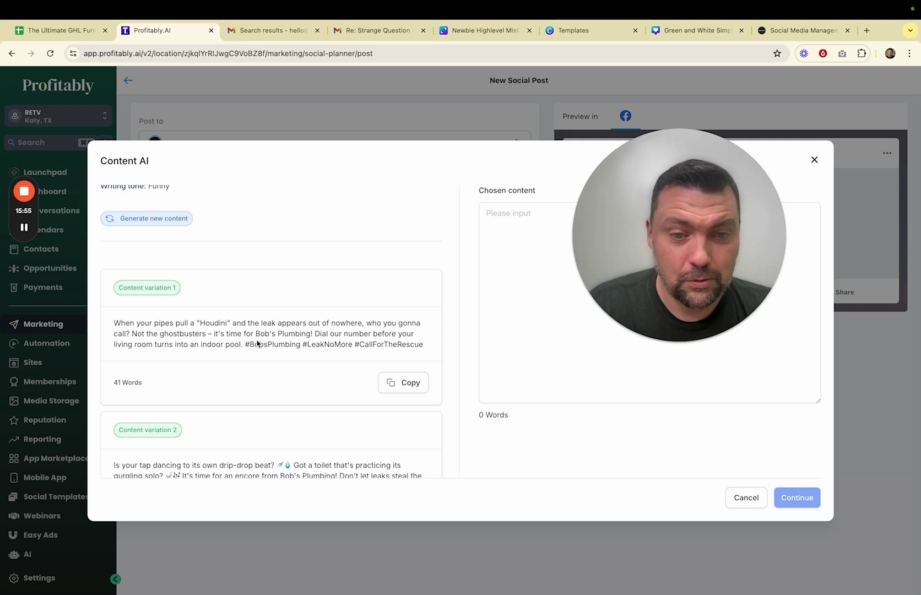
{"action": "left_click", "coordinate": [401, 383]}
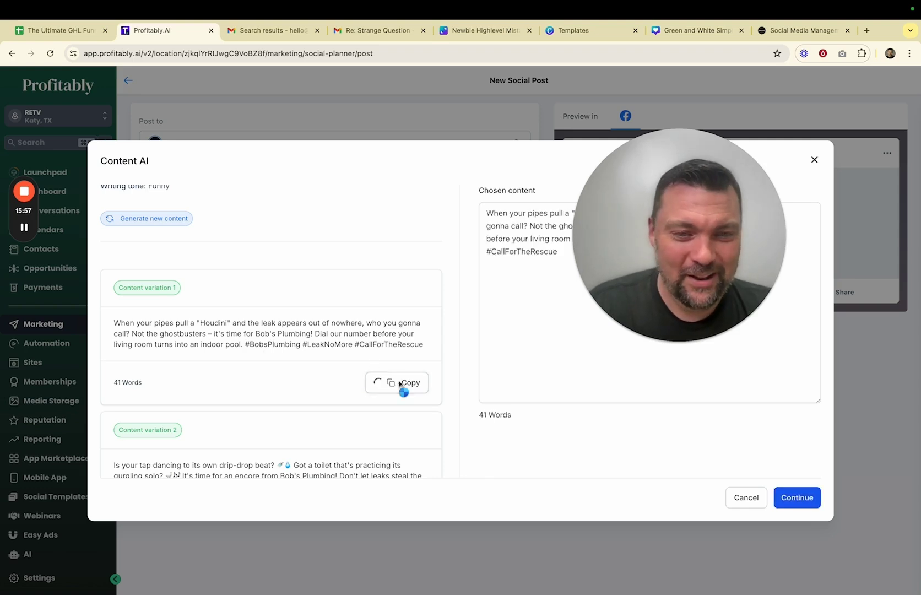
{"action": "left_click", "coordinate": [795, 499]}
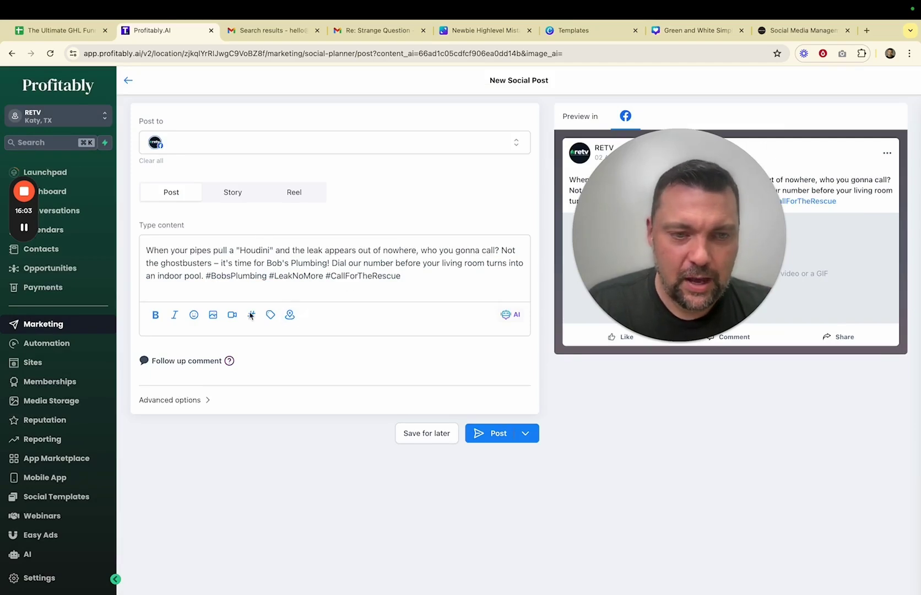
Check the AI writing options, cancel location tagging, and bring up the post's image-attachment choices
{"action": "left_click", "coordinate": [511, 316]}
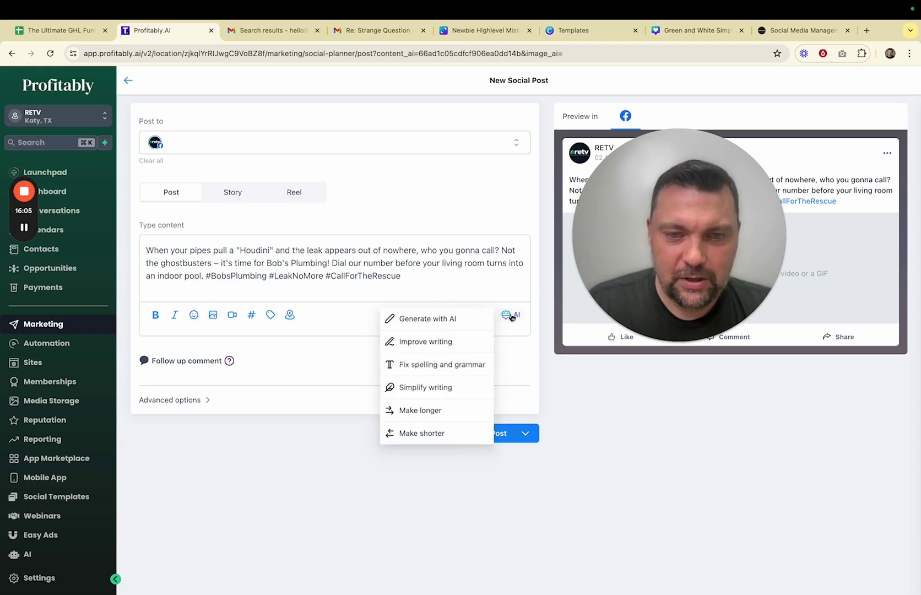
{"action": "left_click", "coordinate": [289, 315]}
{"action": "left_click", "coordinate": [595, 408]}
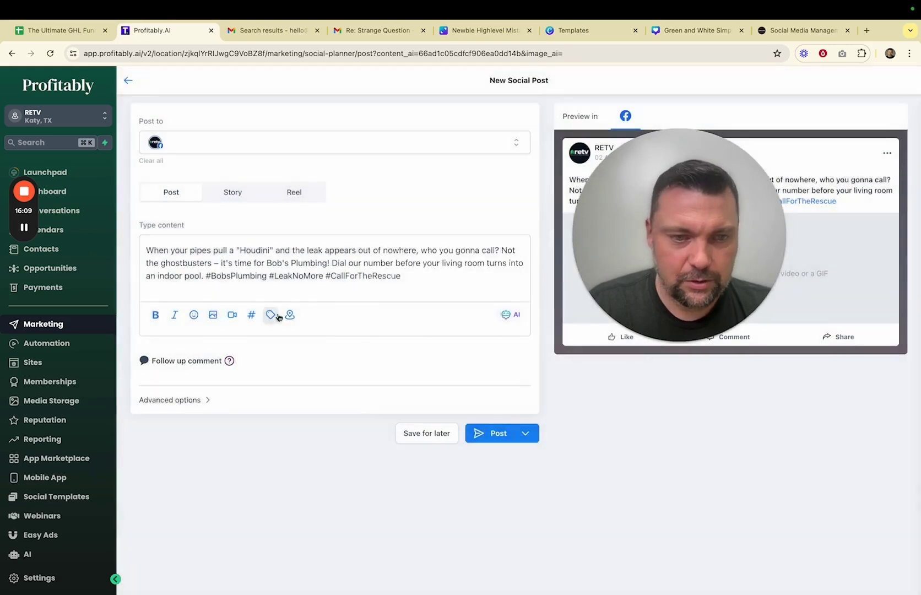
{"action": "left_click", "coordinate": [213, 317]}
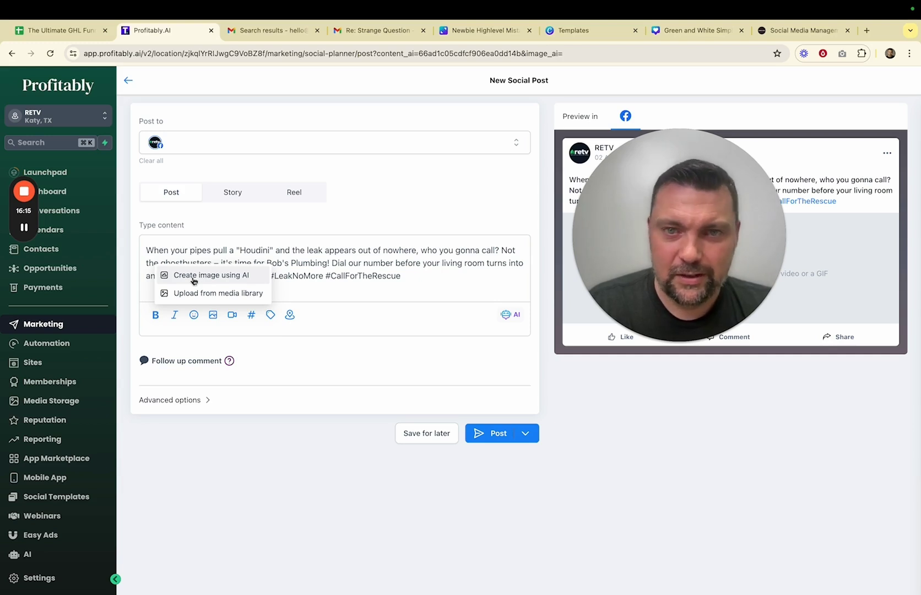
Back in Canva, replace 'roofing' with PLUMBING in the roofing template's web address and header text
{"action": "left_click", "coordinate": [437, 216]}
{"action": "left_click", "coordinate": [673, 33]}
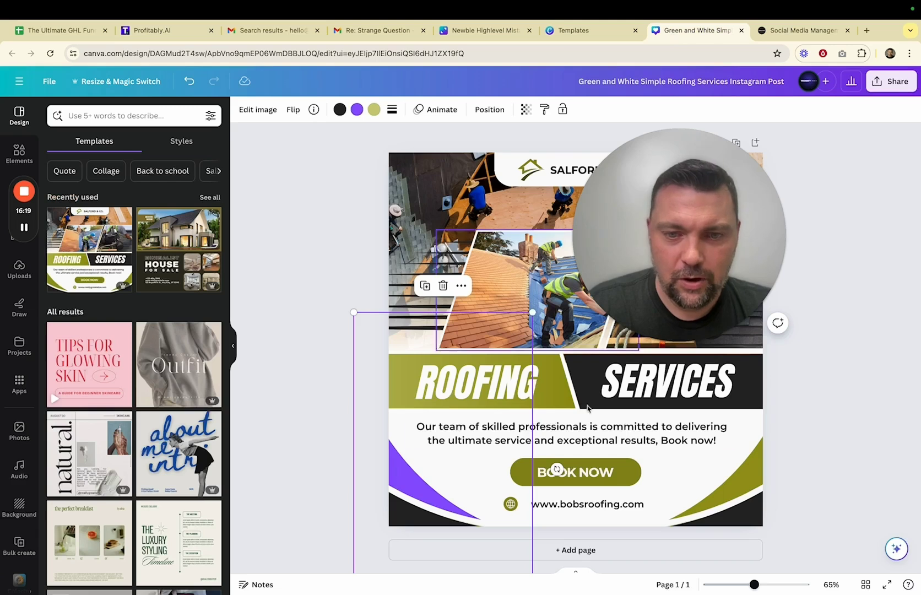
{"action": "left_click", "coordinate": [746, 470]}
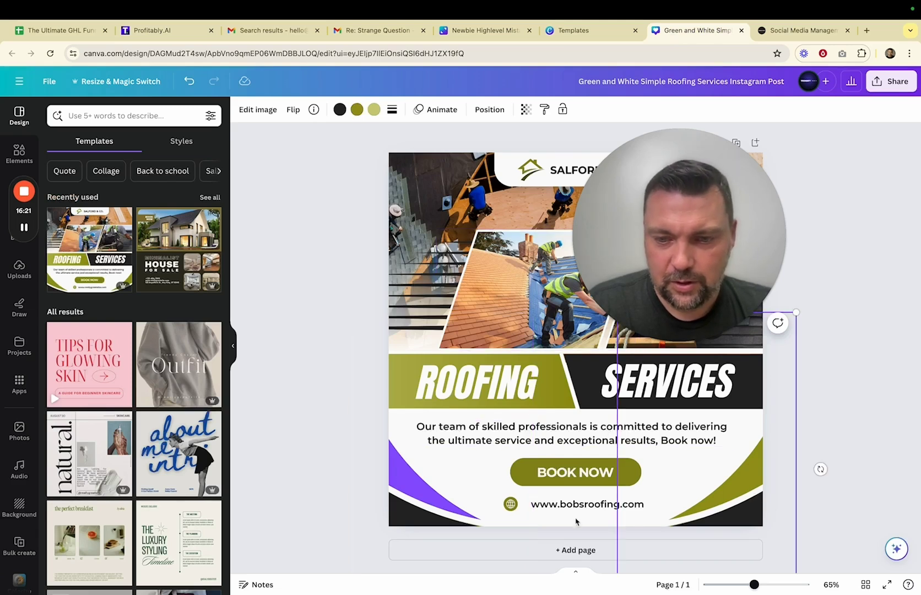
{"action": "left_click", "coordinate": [600, 507]}
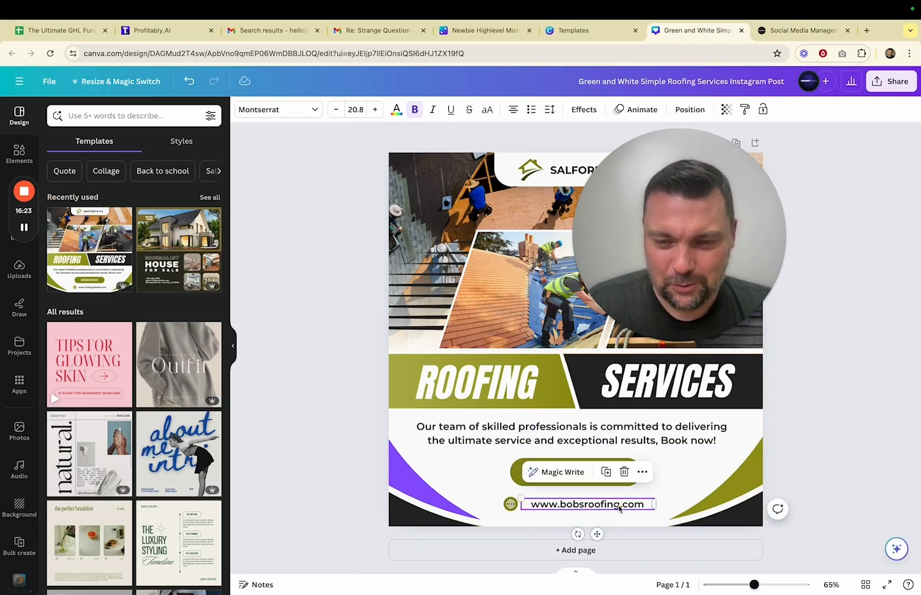
{"action": "left_click_drag", "start_coordinate": [621, 504], "coordinate": [583, 504]}
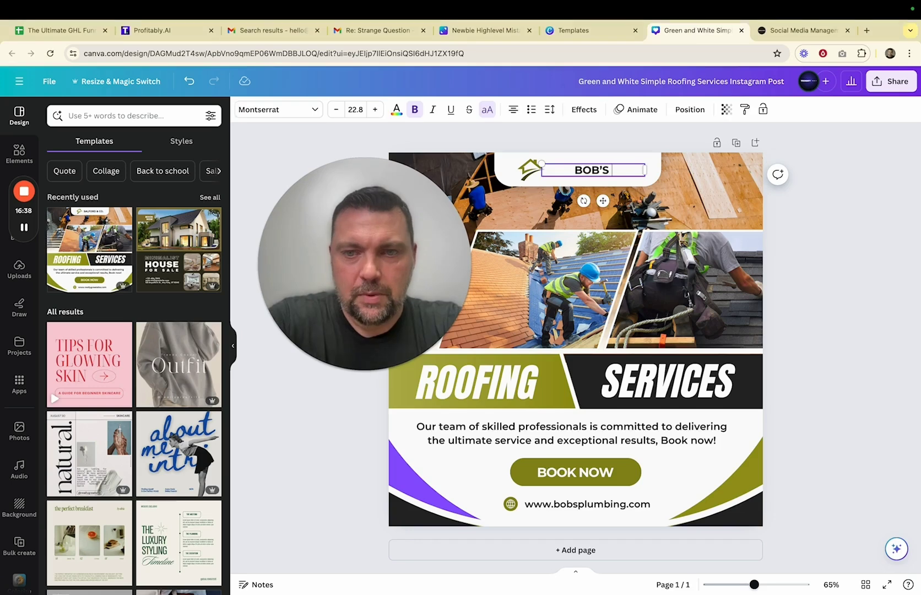
{"action": "type", "text": "PLUMBING"}
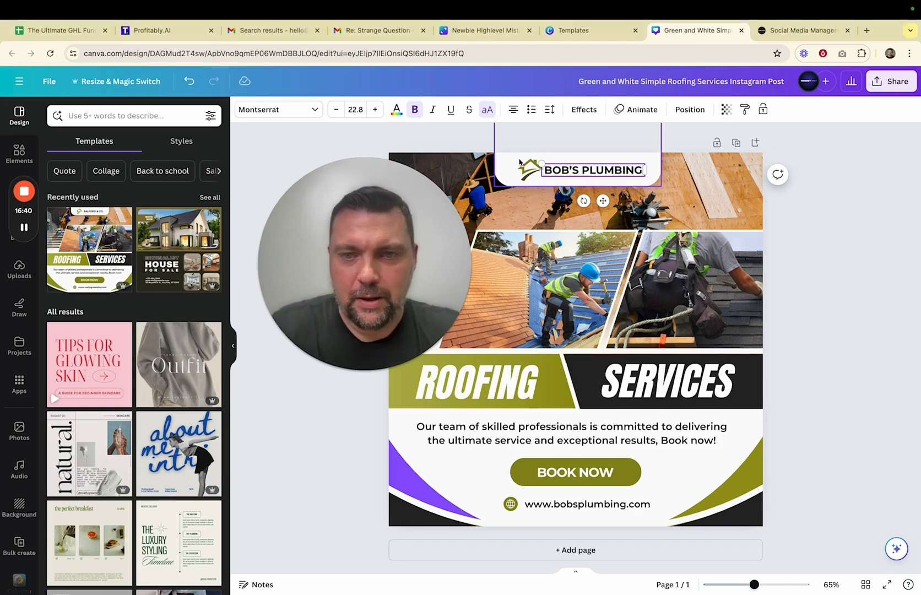
{"action": "left_click", "coordinate": [901, 298]}
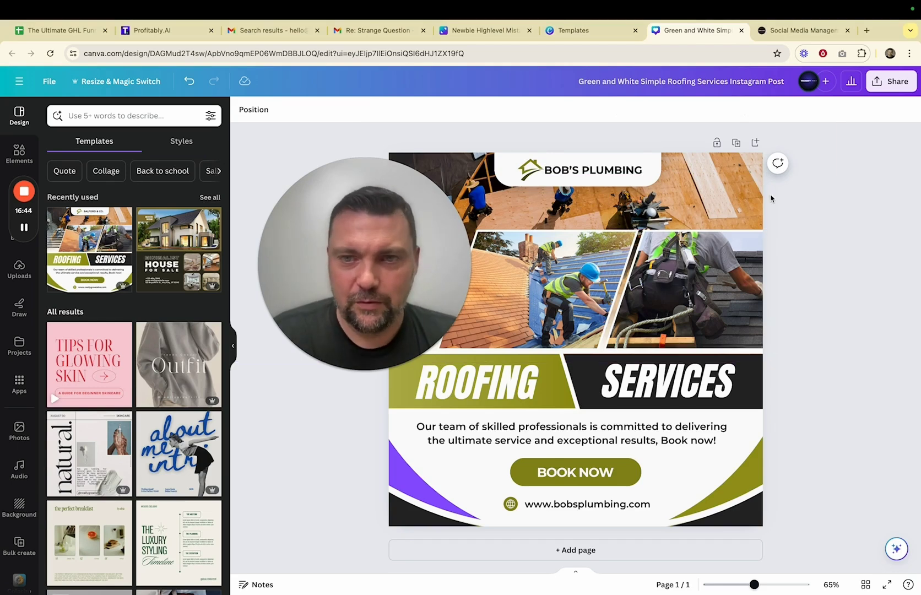
Download the Bob's Plumbing design from Share as a 1080 × 1080 PNG
{"action": "left_click", "coordinate": [888, 88]}
{"action": "left_click", "coordinate": [766, 364]}
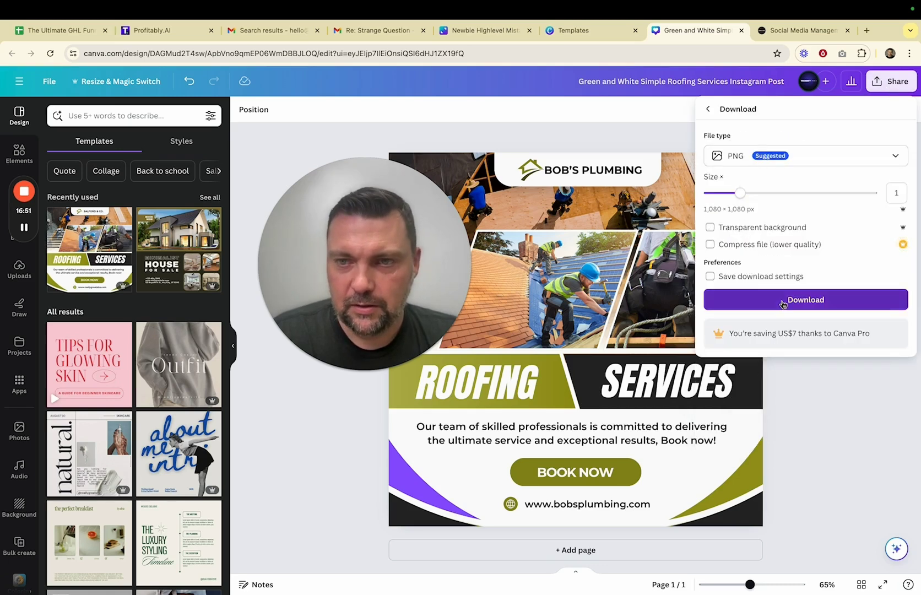
{"action": "left_click", "coordinate": [783, 301]}
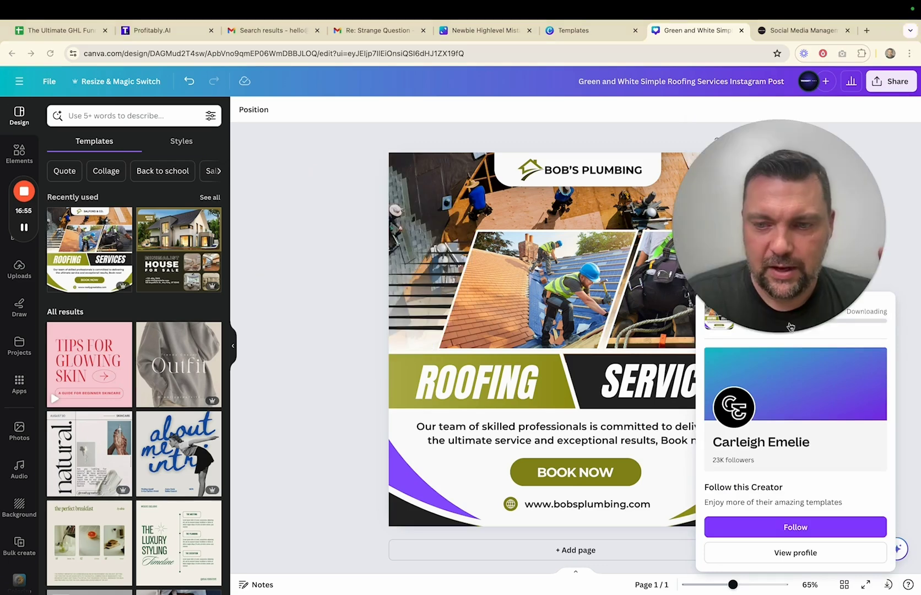
{"action": "left_click_drag", "start_coordinate": [790, 249], "coordinate": [633, 241]}
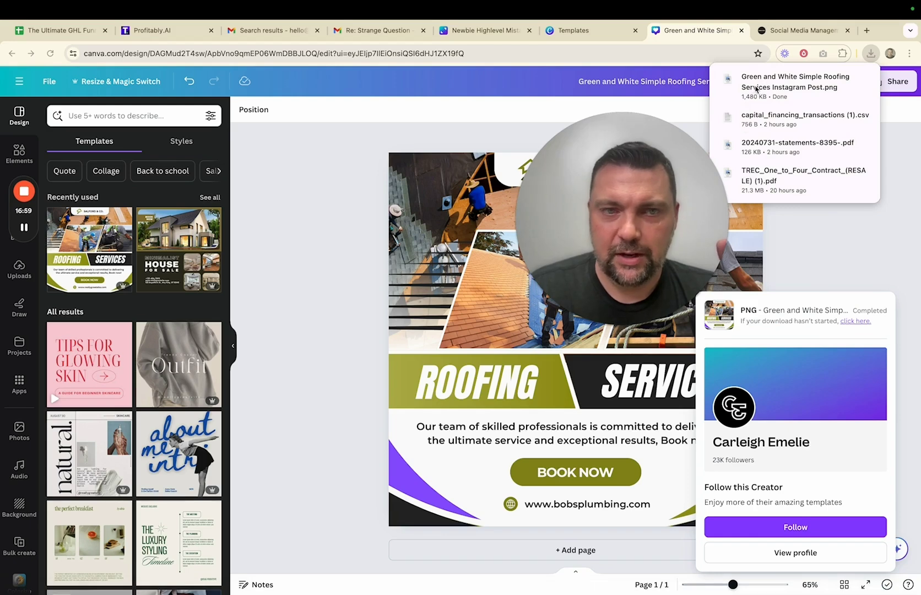
Attach 'Green and White Simple Roofing Services Instagram Post.png' to the post via media library upload
{"action": "left_click", "coordinate": [149, 34]}
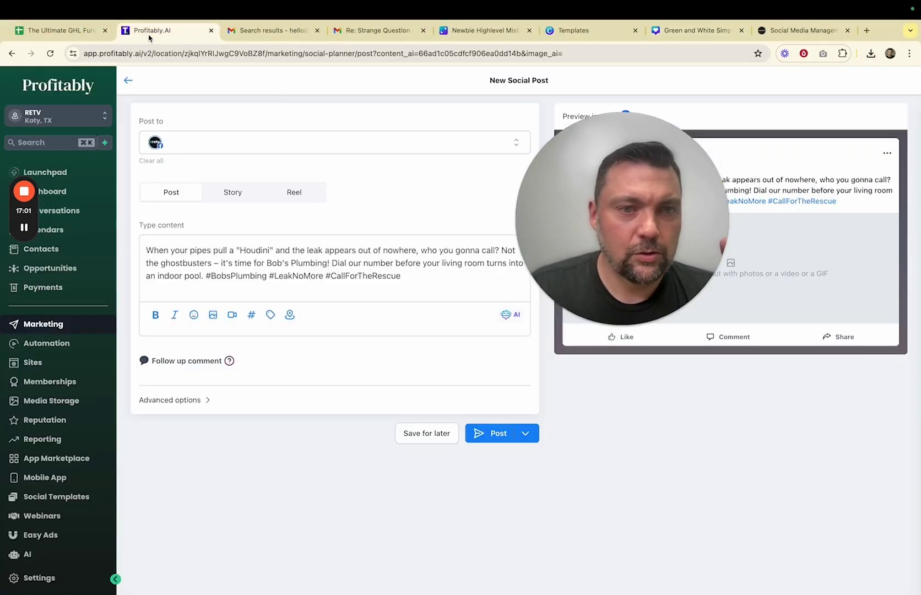
{"action": "left_click_drag", "start_coordinate": [607, 224], "coordinate": [697, 243]}
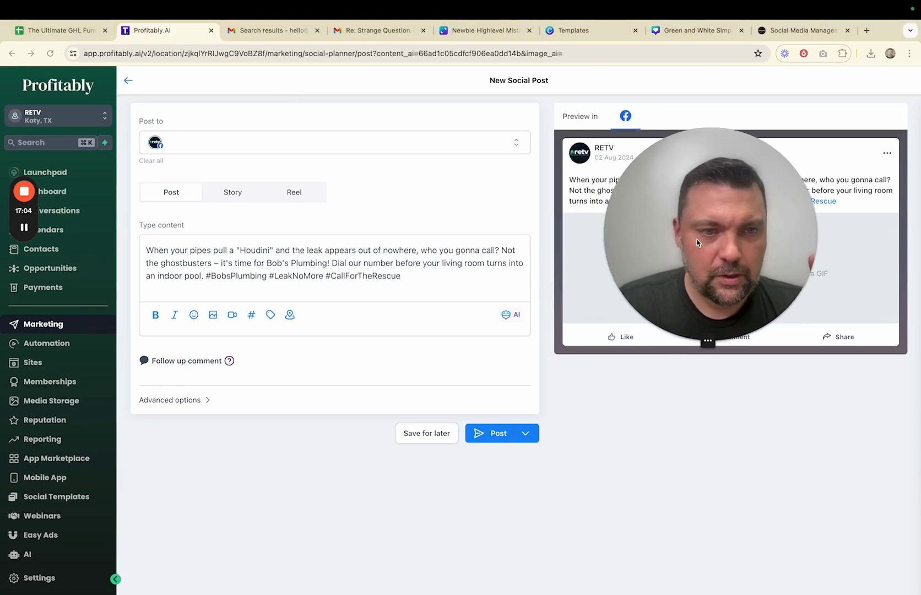
{"action": "left_click", "coordinate": [213, 315]}
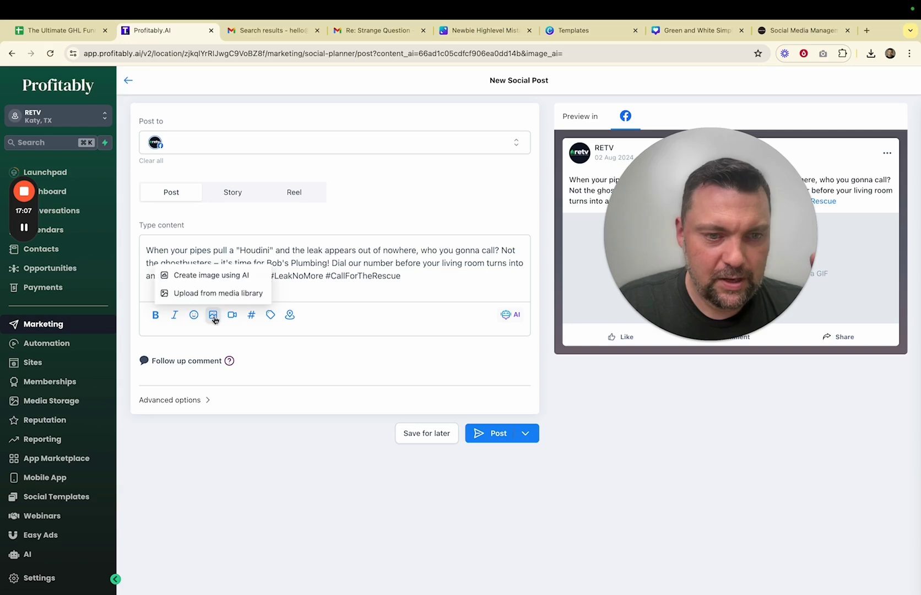
{"action": "left_click", "coordinate": [192, 295]}
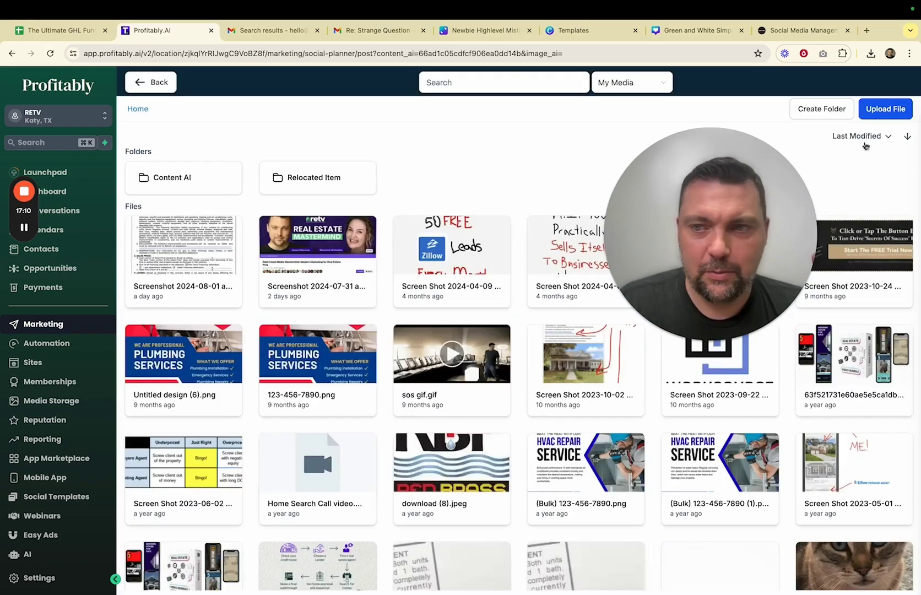
{"action": "left_click", "coordinate": [885, 109]}
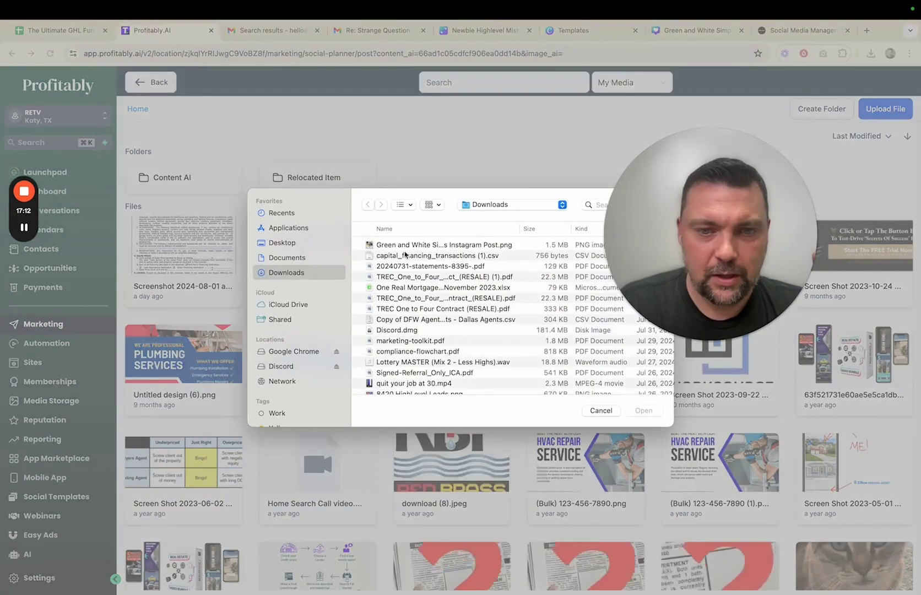
{"action": "double_click", "coordinate": [405, 245]}
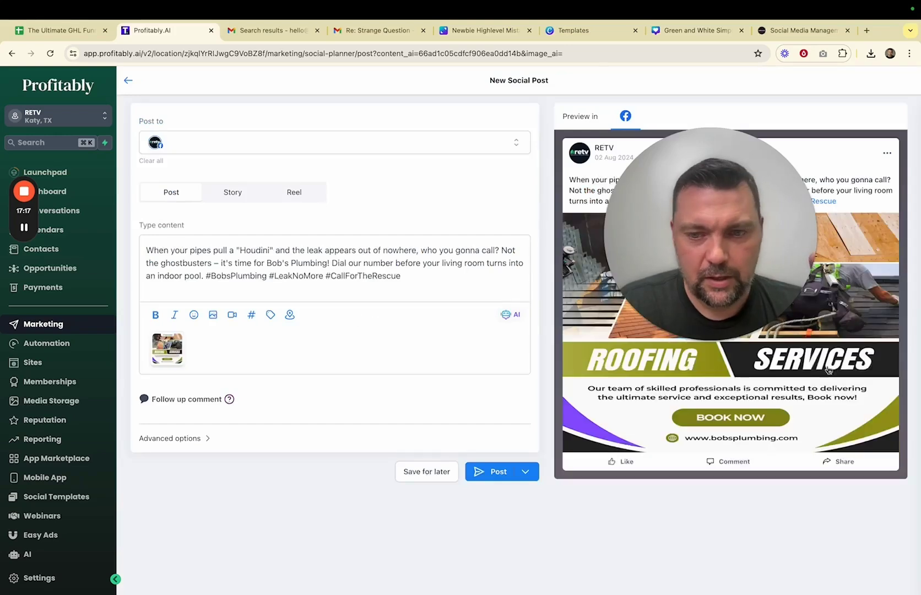
{"action": "left_click_drag", "start_coordinate": [724, 291], "coordinate": [453, 289]}
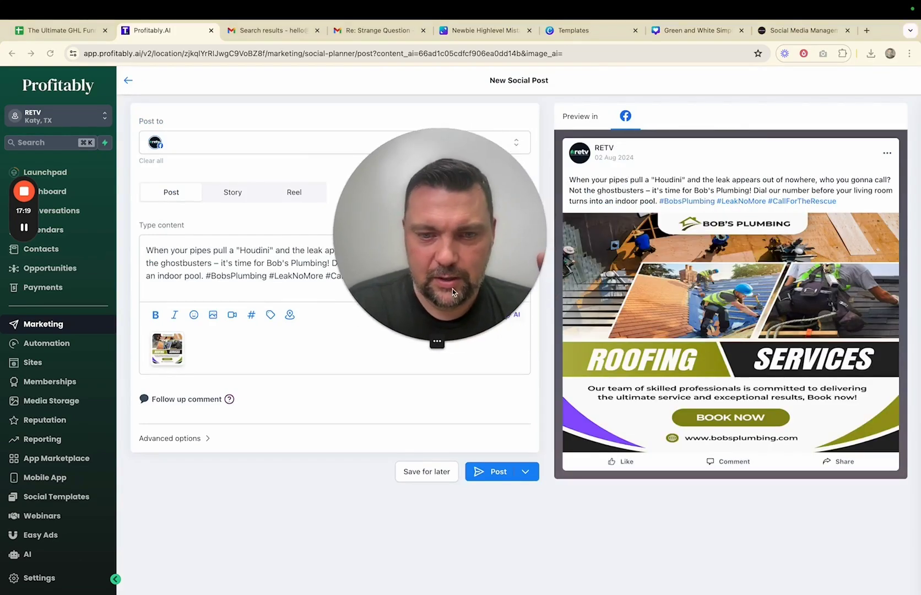
{"action": "left_click", "coordinate": [411, 341]}
{"action": "left_click_drag", "start_coordinate": [411, 340], "coordinate": [361, 440]}
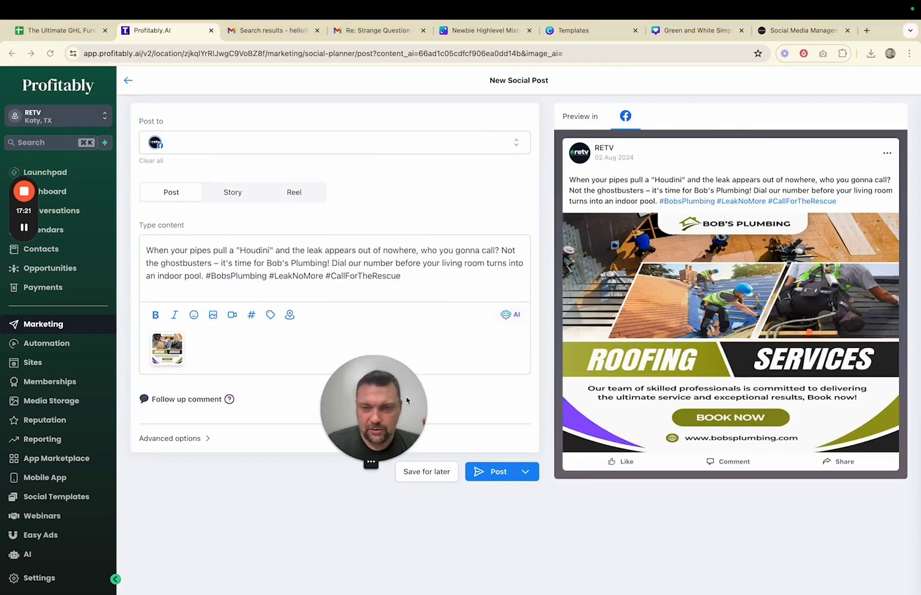
Insert the business phone number after 'an indoor pool.' and put the hashtags on their own line
{"action": "left_click", "coordinate": [202, 277]}
{"action": "type", "text": "310-111-111"}
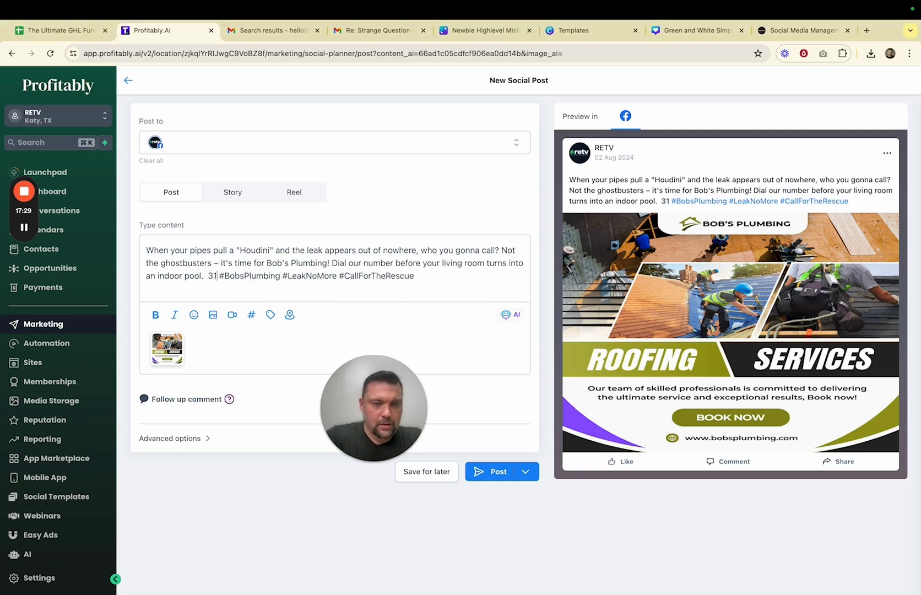
{"action": "type", "text": "1"}
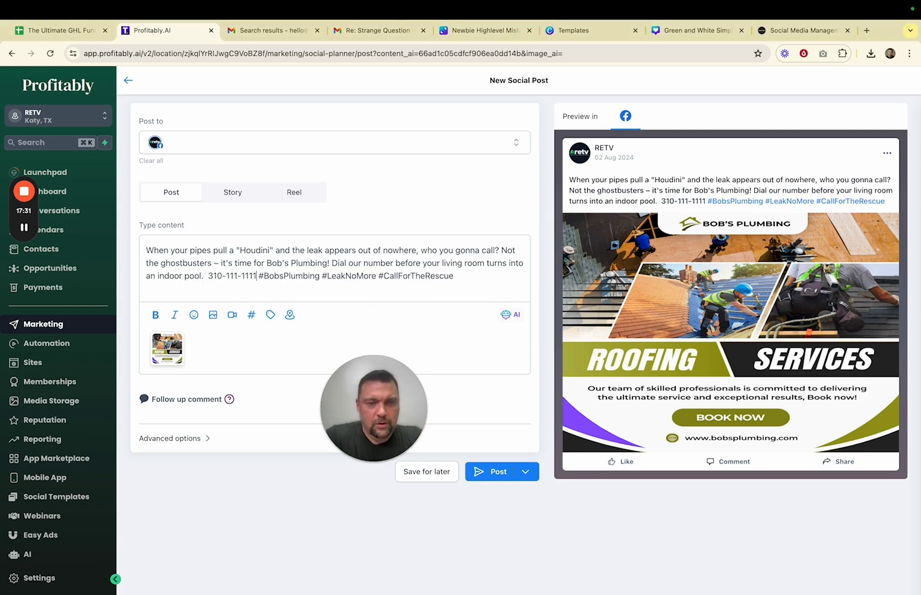
{"action": "key", "text": "Return"}
{"action": "key", "text": "Return"}
Schedule the post for Saturday, August 3 at 09 AM, then dismiss the Facebook integration warning
{"action": "left_click", "coordinate": [525, 473]}
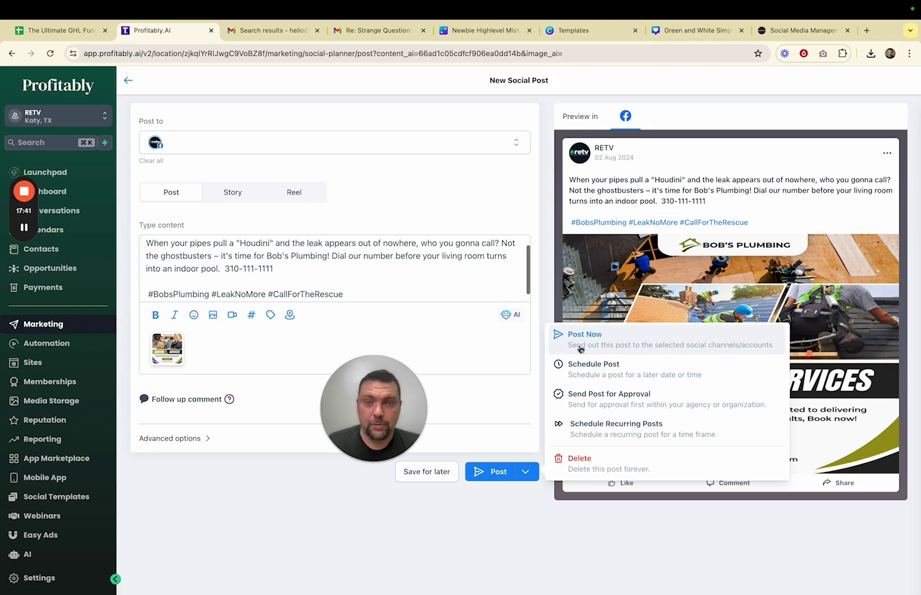
{"action": "left_click", "coordinate": [588, 373]}
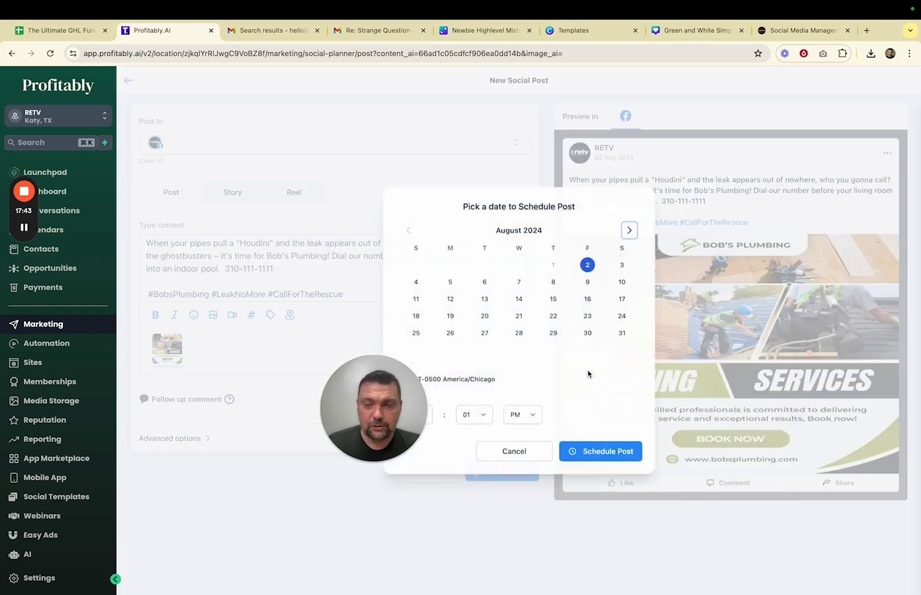
{"action": "left_click", "coordinate": [623, 268]}
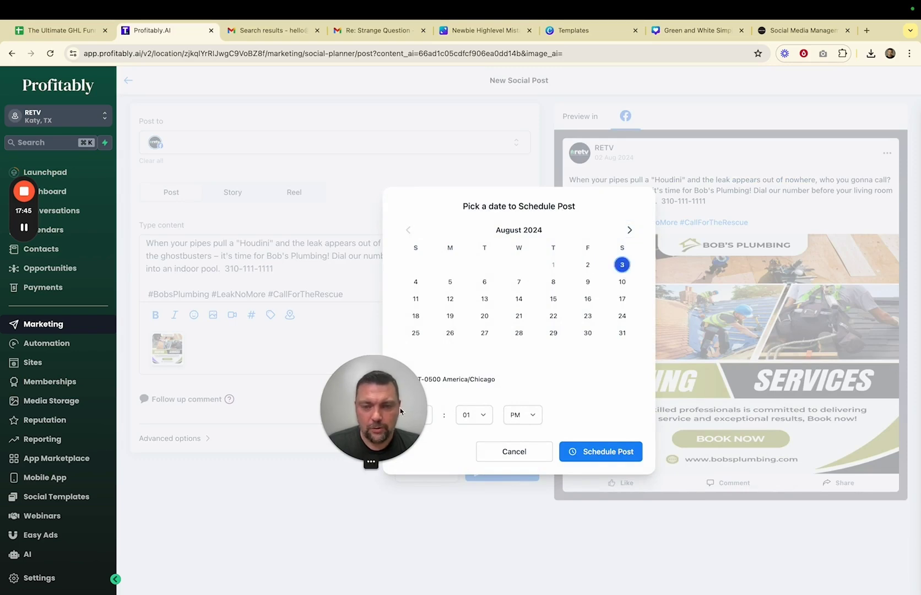
{"action": "left_click", "coordinate": [413, 415]}
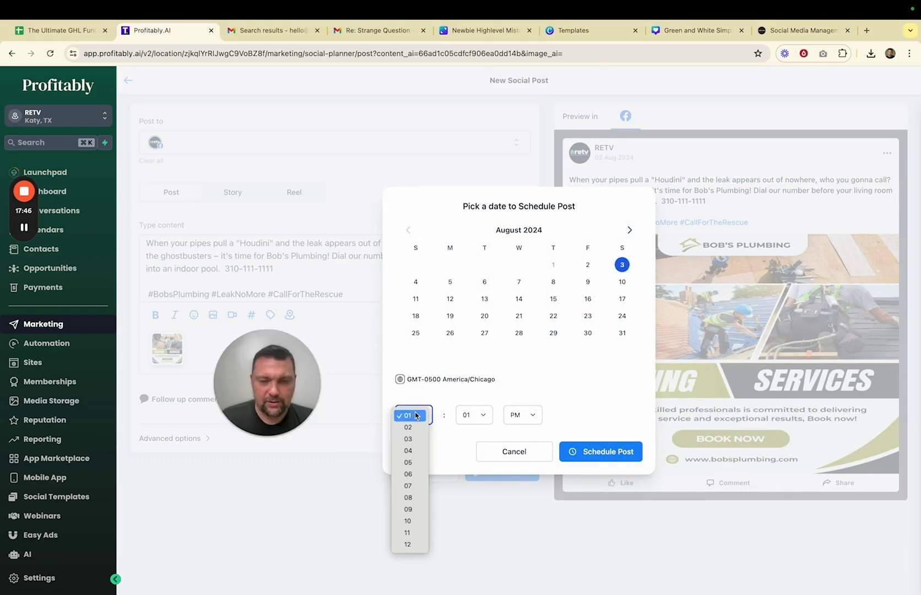
{"action": "left_click", "coordinate": [423, 512]}
{"action": "left_click", "coordinate": [522, 415]}
{"action": "left_click", "coordinate": [519, 402]}
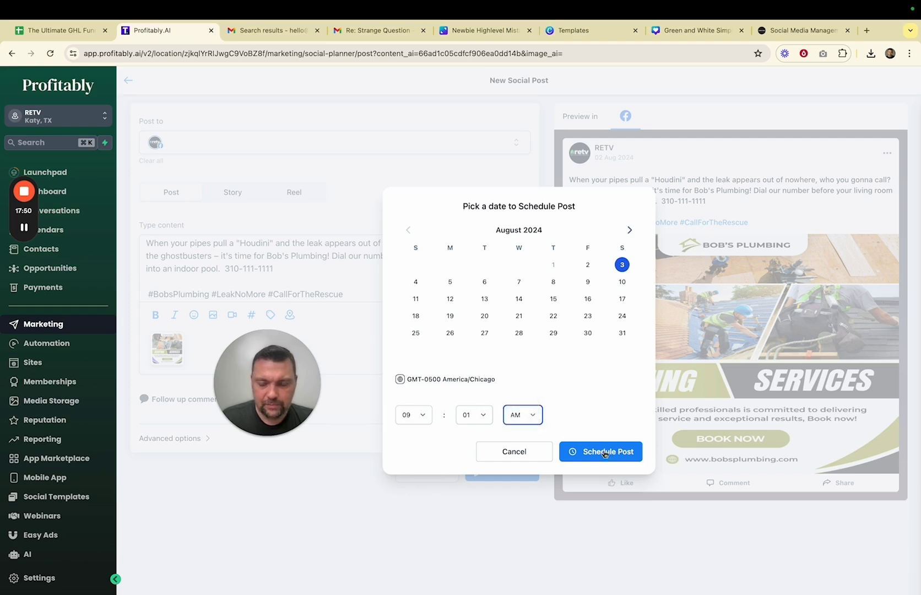
{"action": "left_click", "coordinate": [607, 452]}
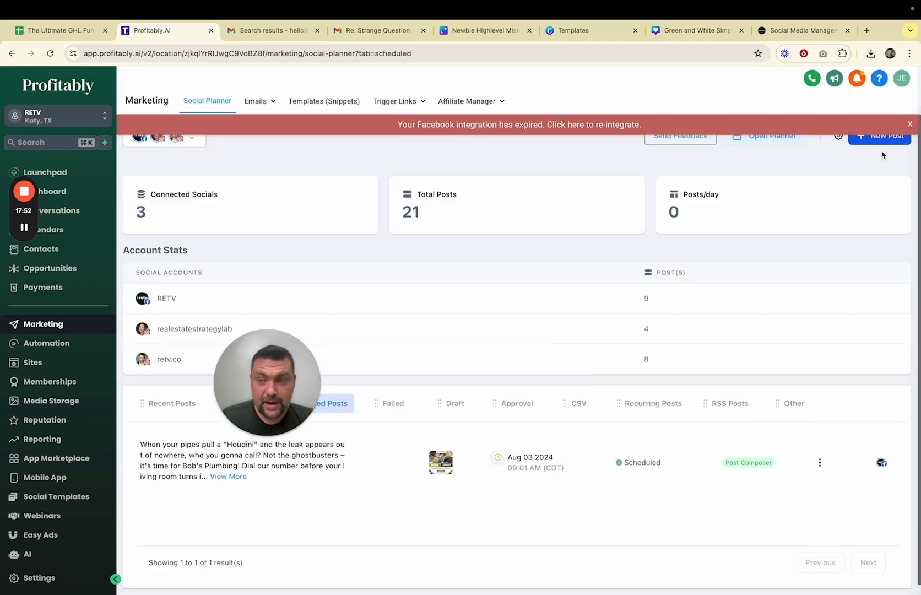
{"action": "left_click", "coordinate": [909, 124]}
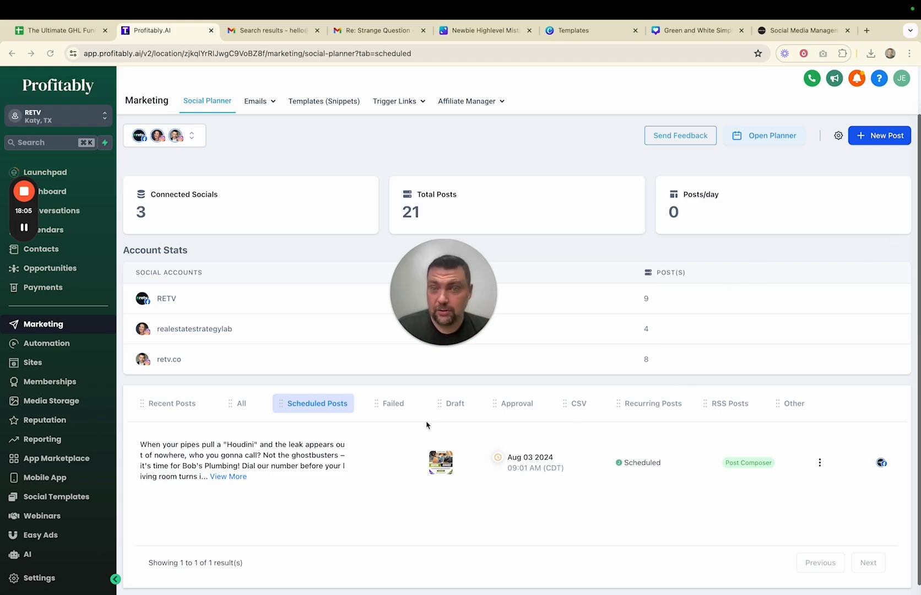
In the planner, drag the post from August 3 onto Thursday, August 8
{"action": "left_click", "coordinate": [758, 136]}
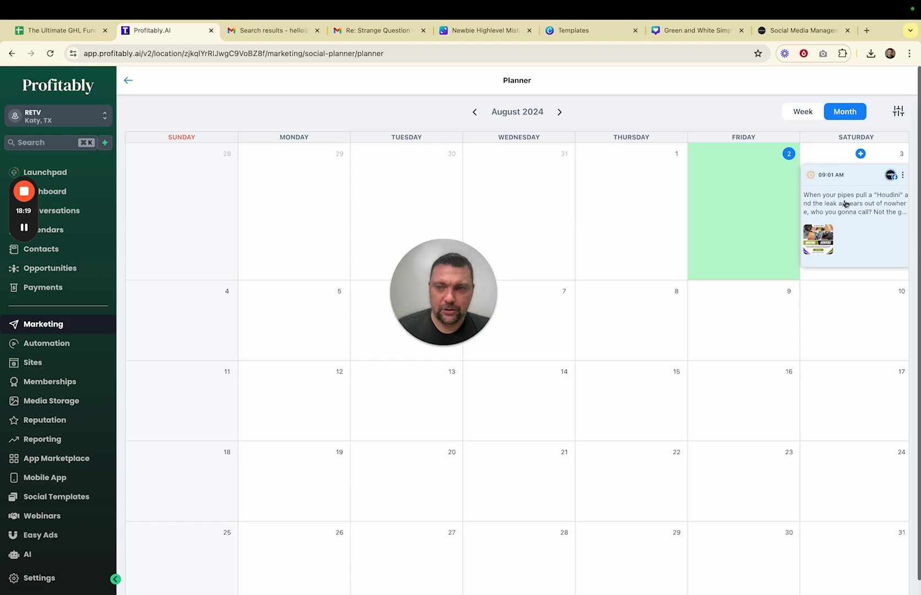
{"action": "left_click_drag", "start_coordinate": [847, 197], "coordinate": [853, 304]}
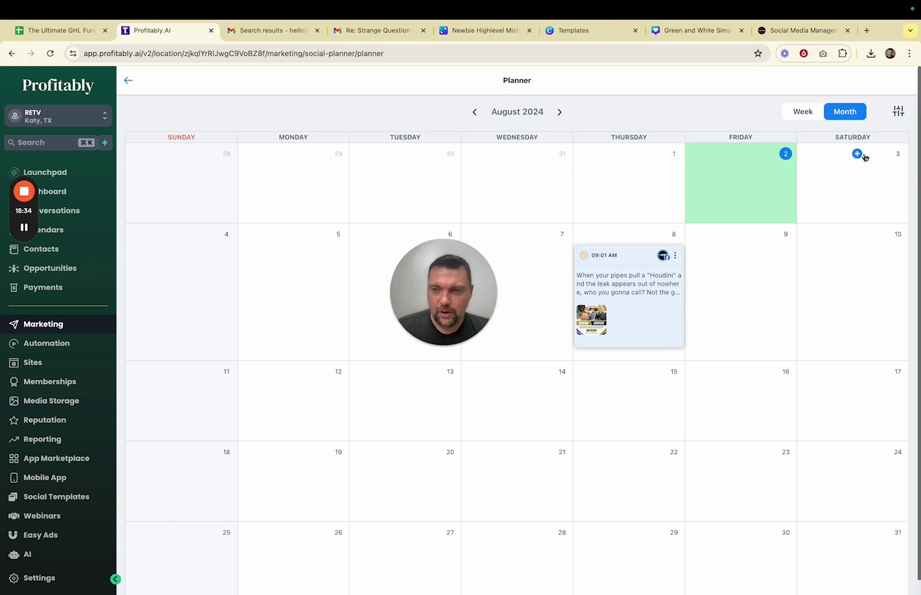
Start a new August 9 post for the RETV account, then abandon it and return to the planner
{"action": "left_click", "coordinate": [745, 237]}
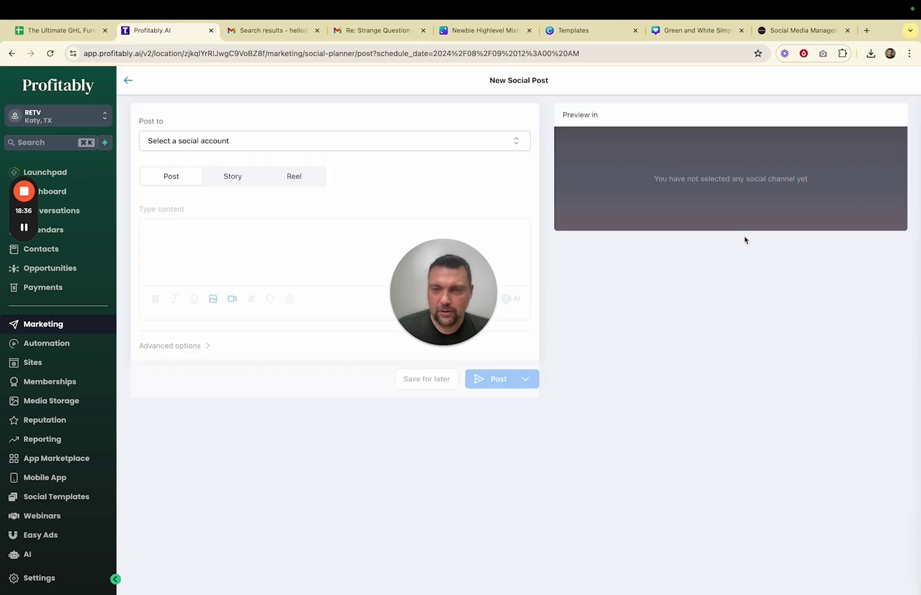
{"action": "left_click", "coordinate": [198, 139]}
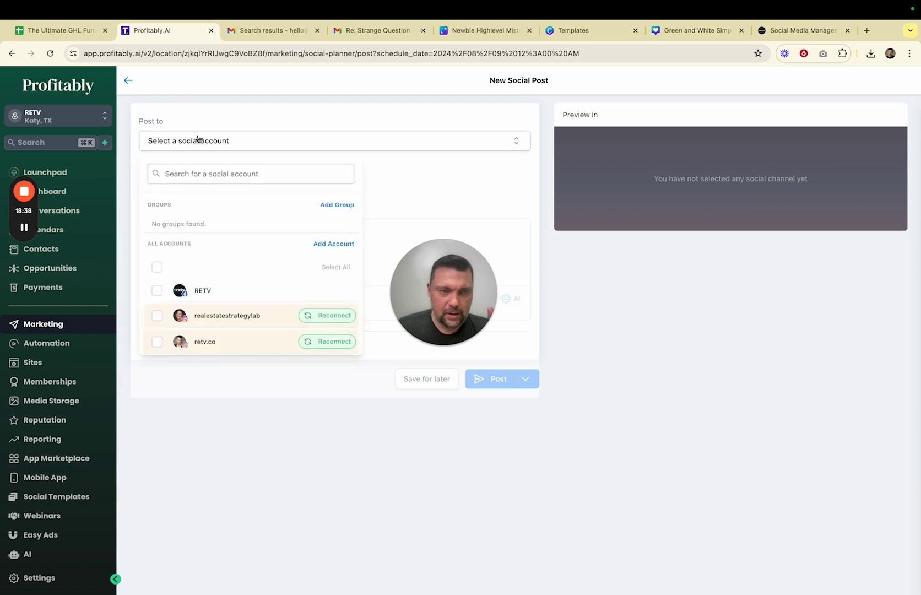
{"action": "left_click", "coordinate": [157, 292]}
{"action": "left_click", "coordinate": [438, 206]}
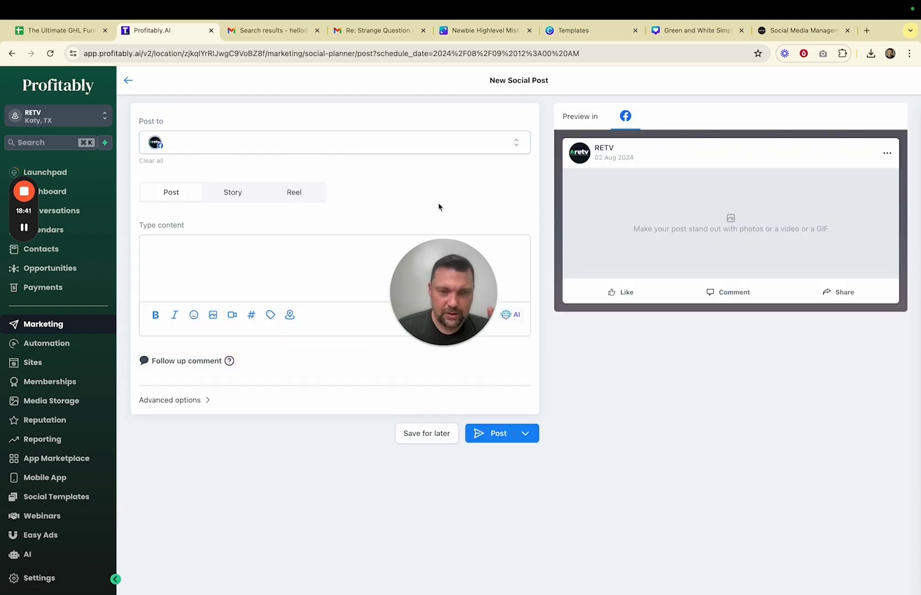
{"action": "left_click", "coordinate": [129, 80]}
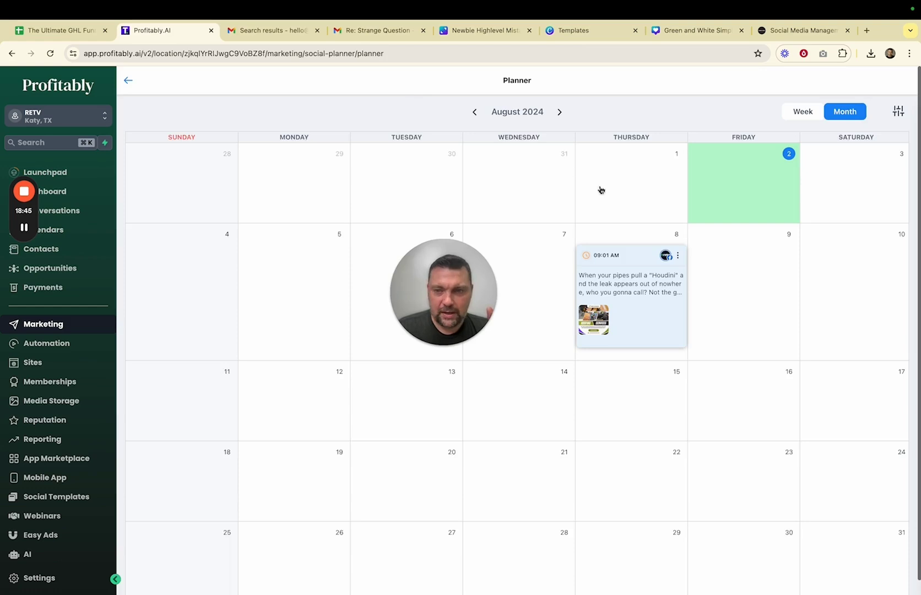
Delete the August 8 scheduled post and confirm the deletion
{"action": "left_click", "coordinate": [677, 256]}
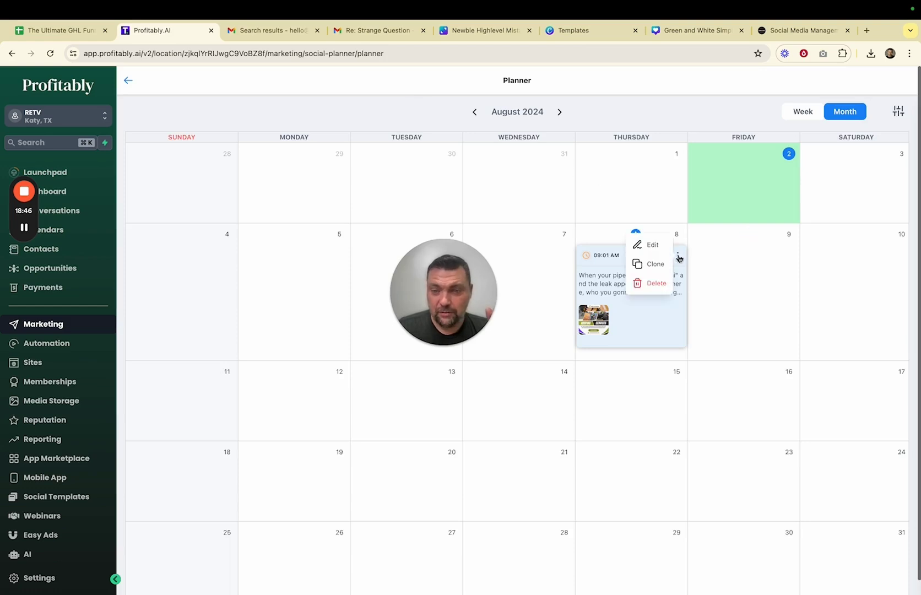
{"action": "left_click", "coordinate": [652, 288]}
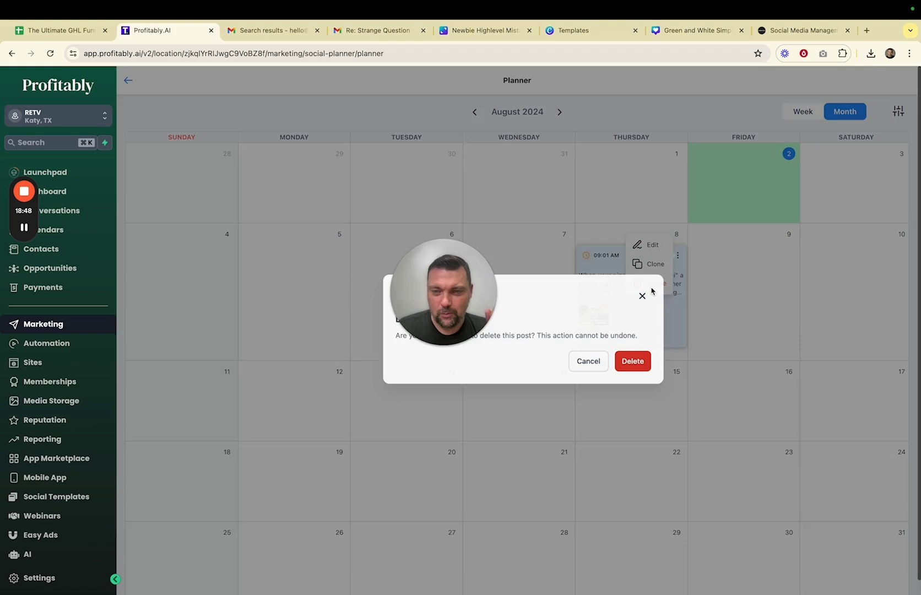
{"action": "left_click", "coordinate": [640, 366]}
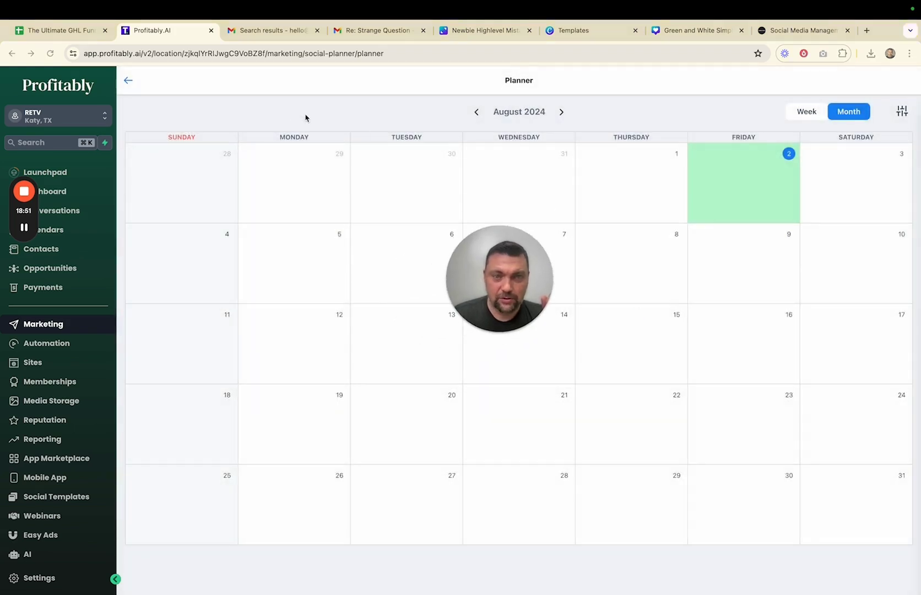
{"action": "left_click", "coordinate": [502, 331]}
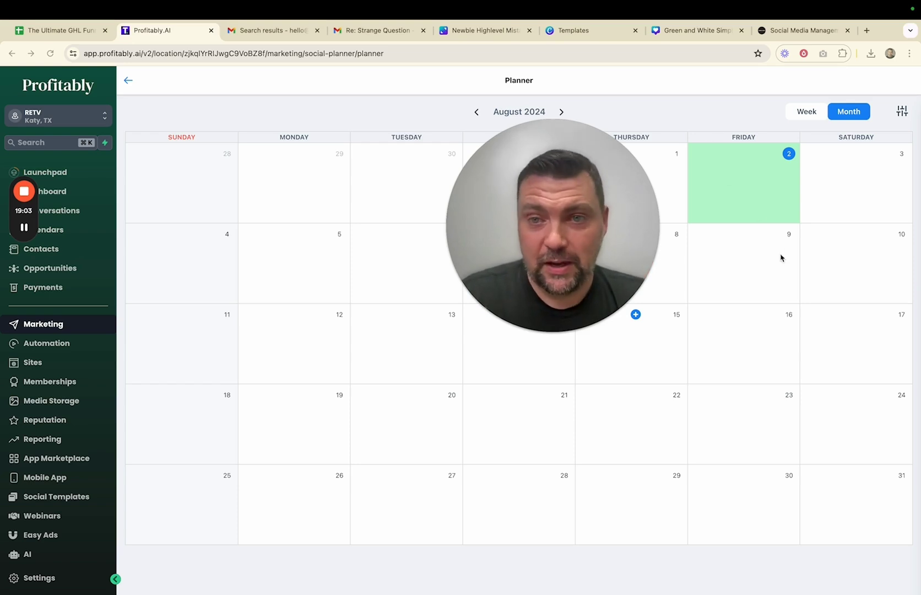
Switch back through the Canva tabs to the Newbie Highlevel Mistakes chart design
{"action": "left_click", "coordinate": [687, 32]}
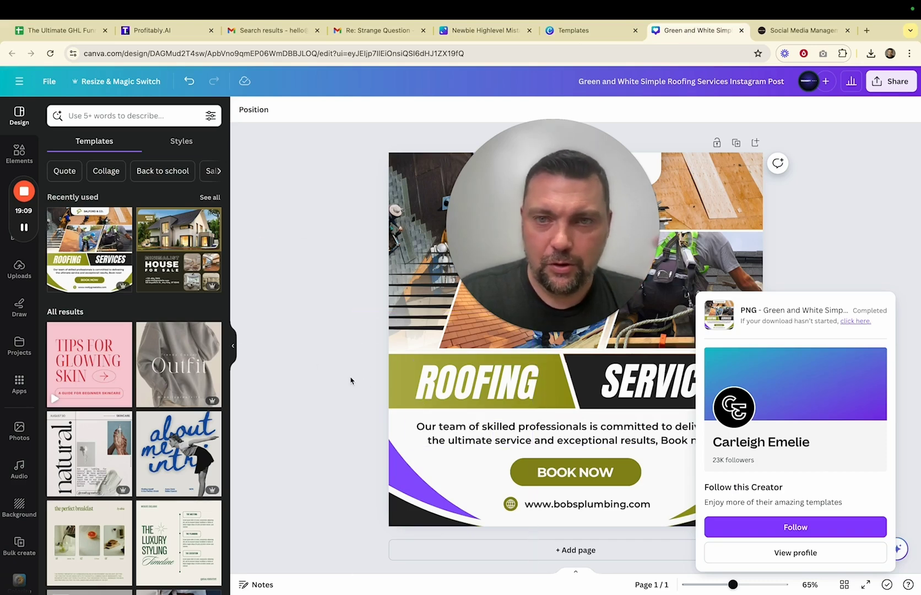
{"action": "left_click_drag", "start_coordinate": [545, 170], "coordinate": [467, 235]}
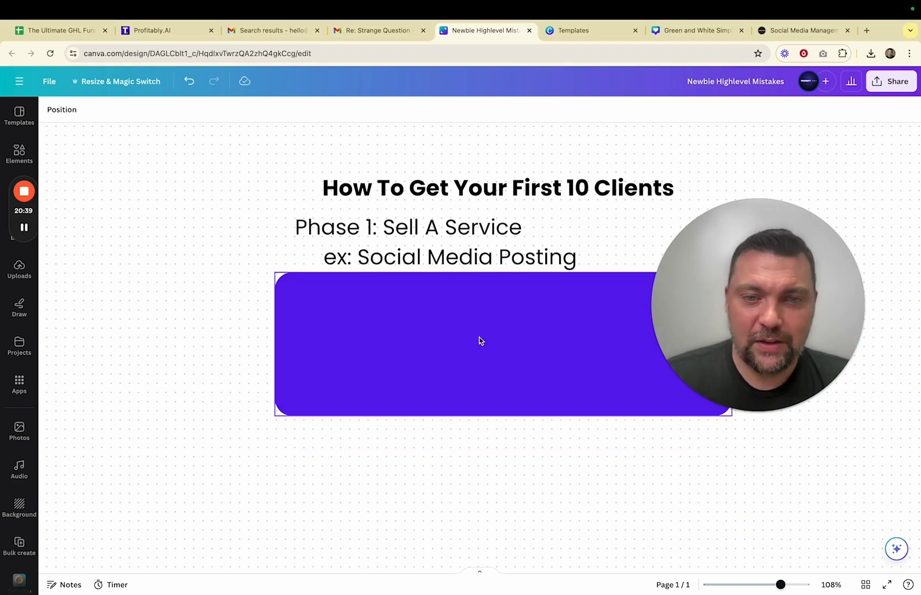
Shrink the purple rectangle and move it below the 'Phase 2: Sell Software with a Service' text
{"action": "left_click", "coordinate": [445, 343]}
{"action": "left_click_drag", "start_coordinate": [503, 273], "coordinate": [520, 364]}
{"action": "left_click_drag", "start_coordinate": [743, 270], "coordinate": [816, 179]}
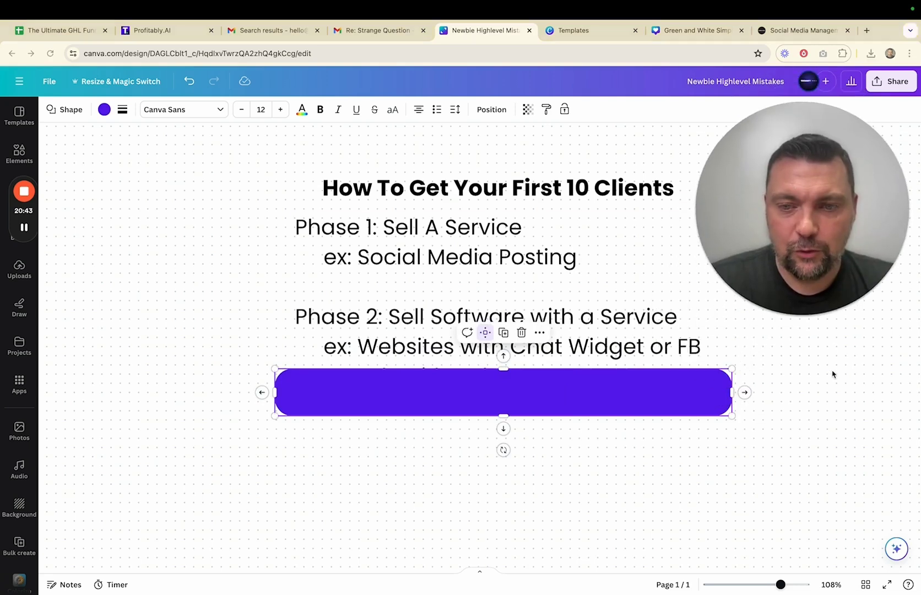
{"action": "left_click", "coordinate": [827, 422]}
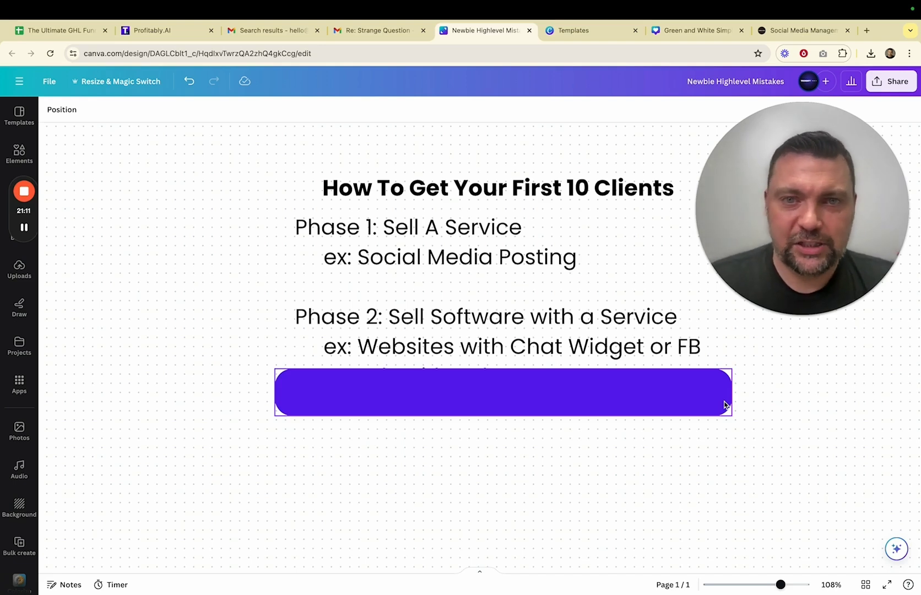
{"action": "left_click_drag", "start_coordinate": [722, 404], "coordinate": [721, 429]}
{"action": "left_click", "coordinate": [810, 412]}
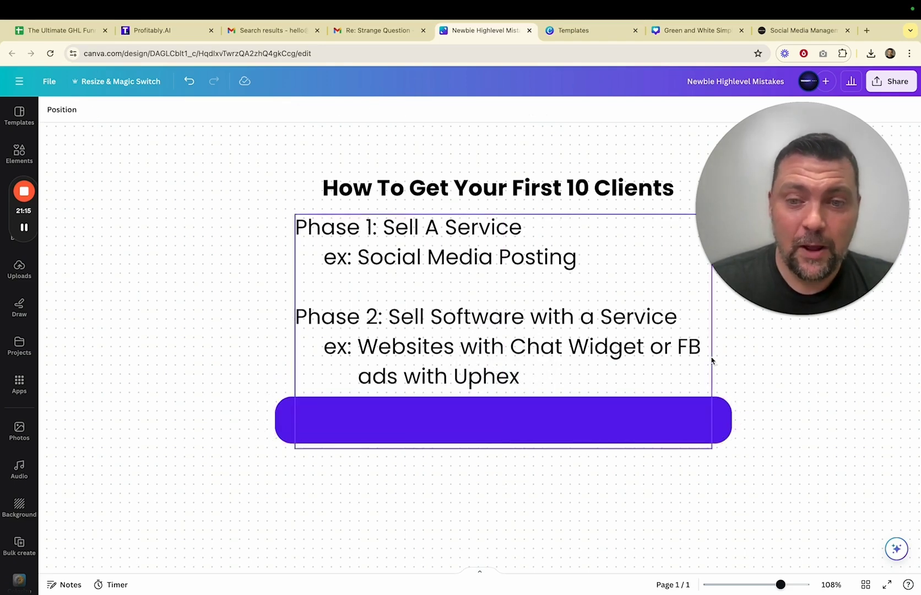